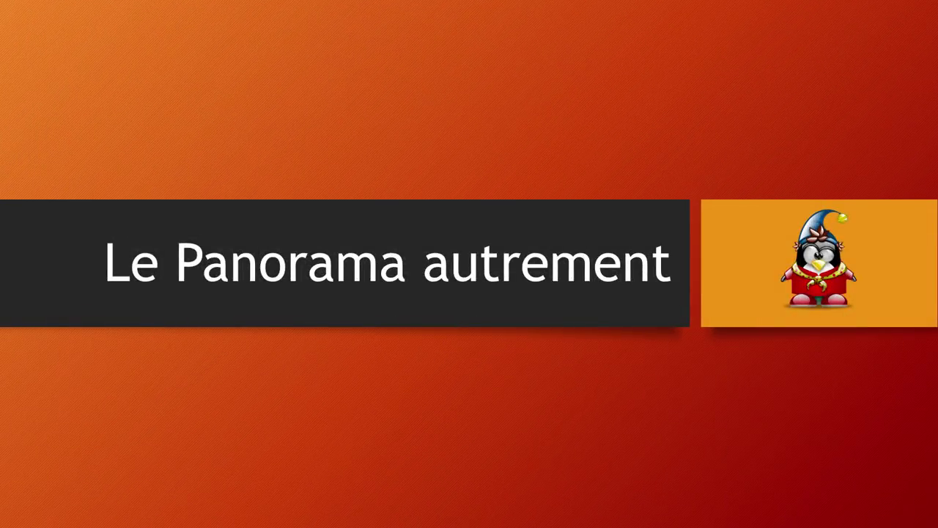
Advance the slideshow from the title slide to the 'Le sujet' museum photo slide.
left_click(657, 409)
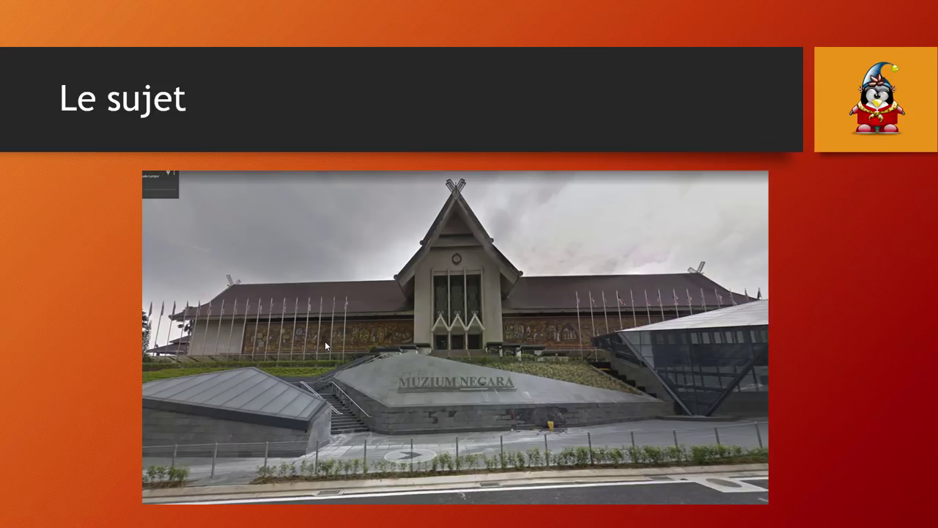
left_click(429, 338)
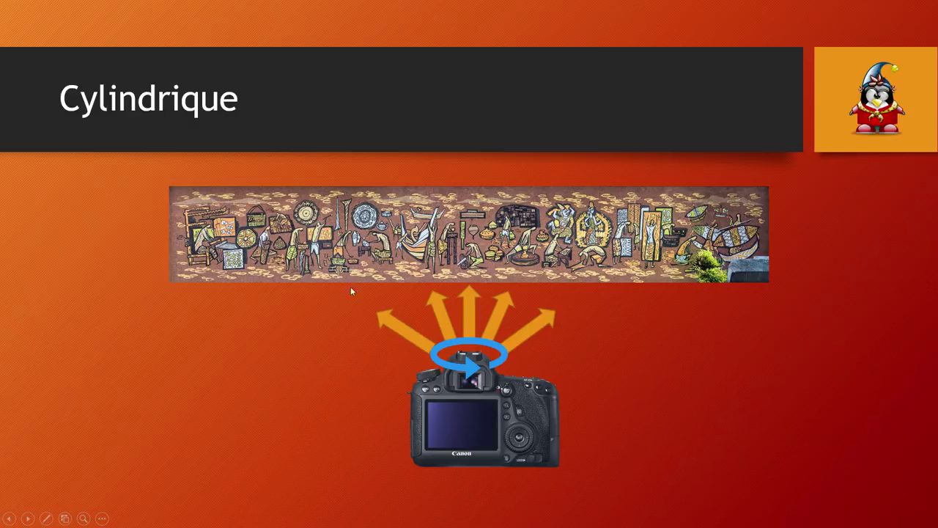
left_click(357, 323)
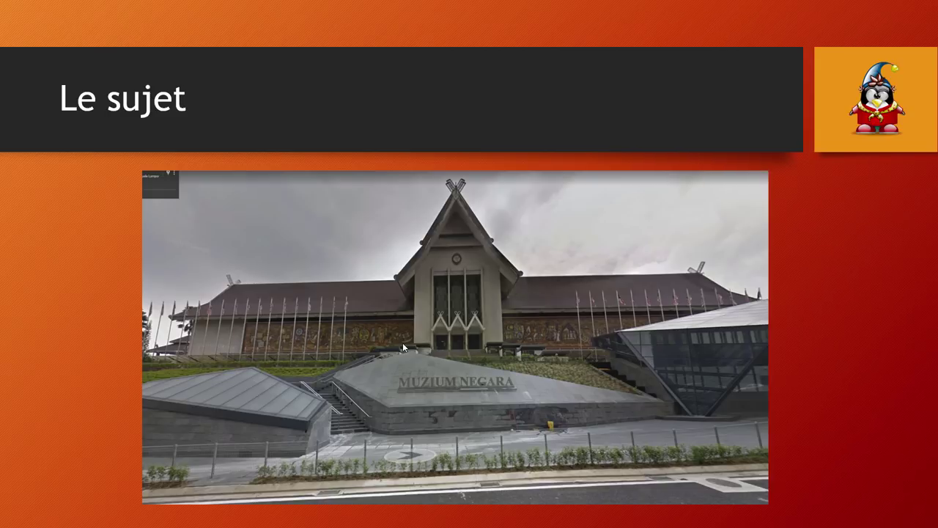
Advance the slideshow to the 'Cylindrique' slide.
key("Right")
key("Right")
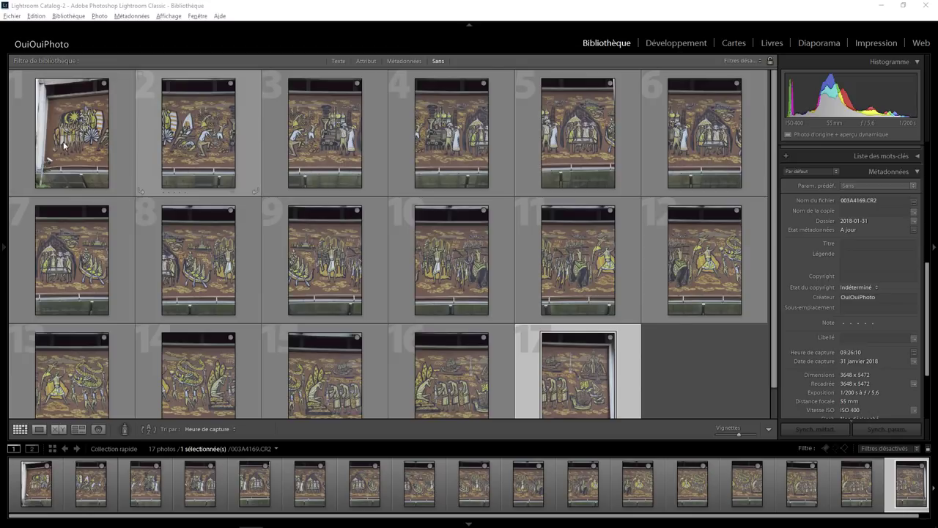
Open the first mural photo large in Loupe view and step through the first six photos.
double_click(82, 131)
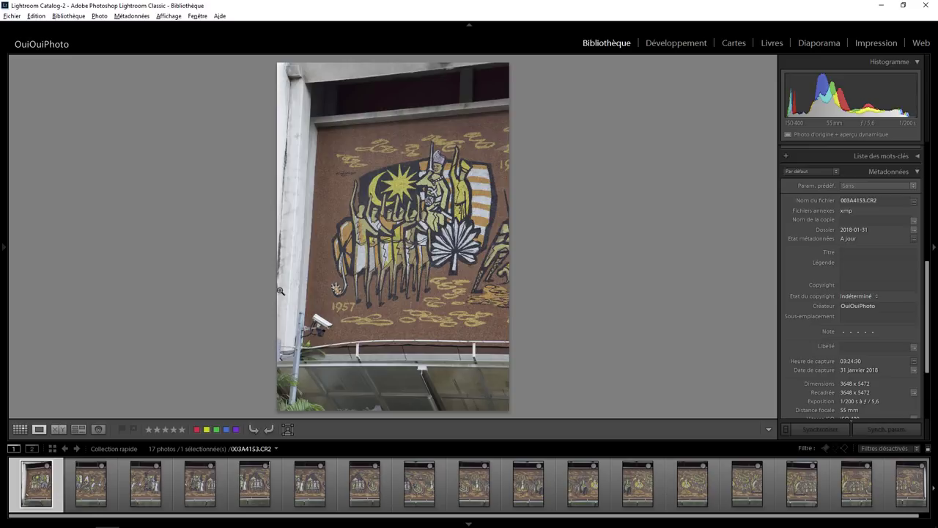
left_click(92, 489)
key("Right")
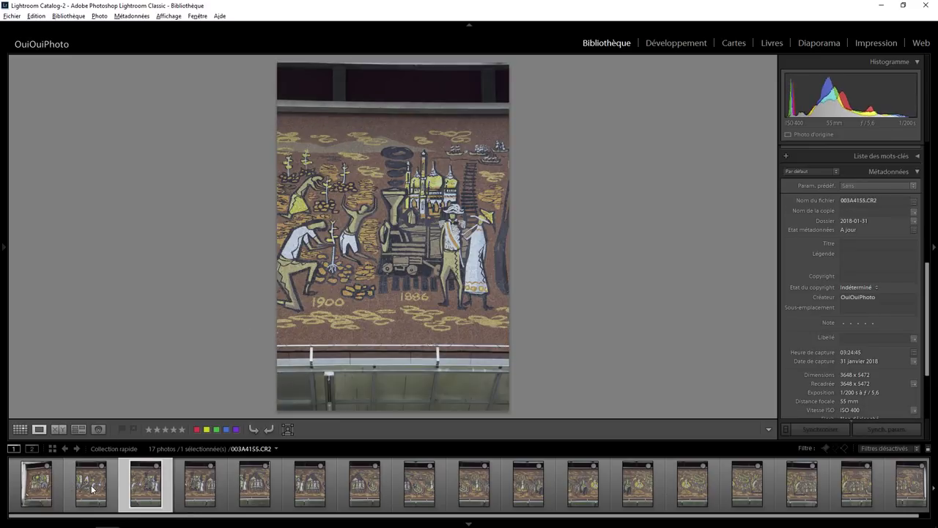
key("Right")
key("Right")
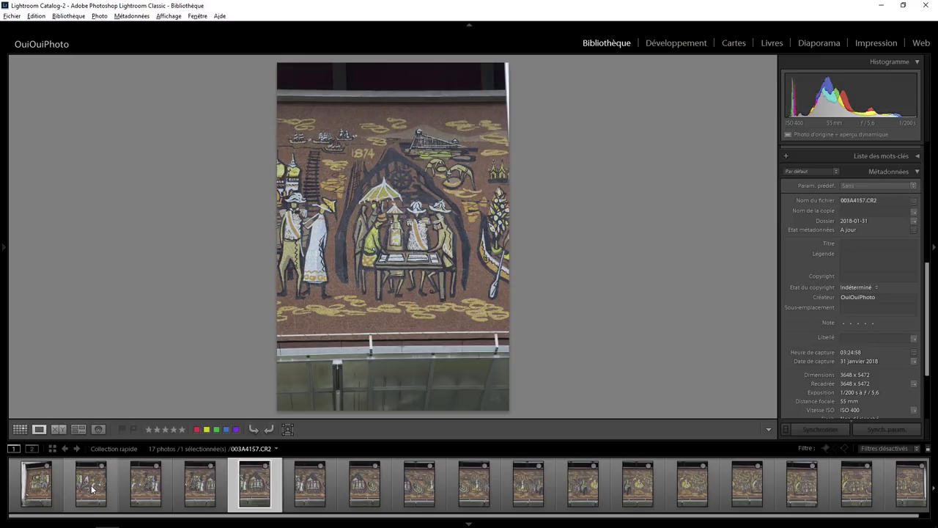
key("Right")
key("Left")
key("Right")
key("Left")
key("Right")
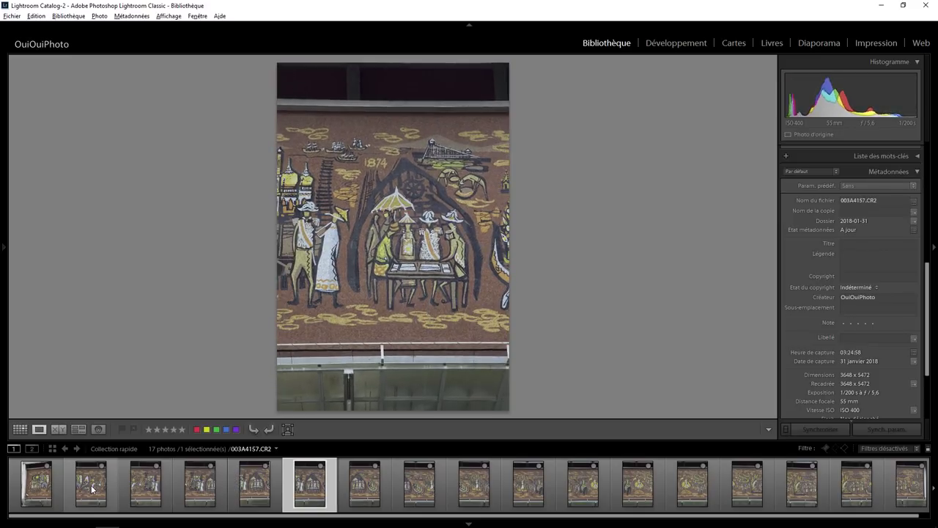
key("Left")
key("Right")
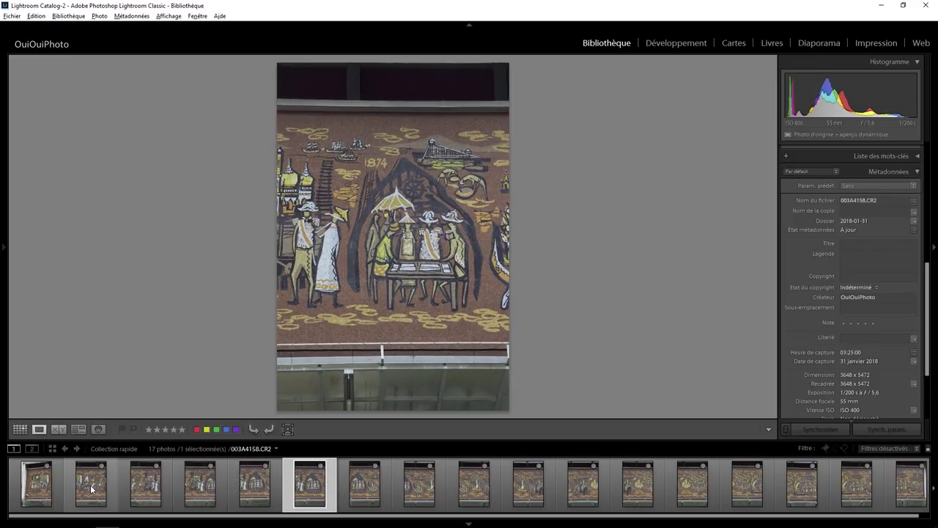
Step through the remaining mural photos to the last one, 003A4169.CR2.
key("Right")
key("Right")
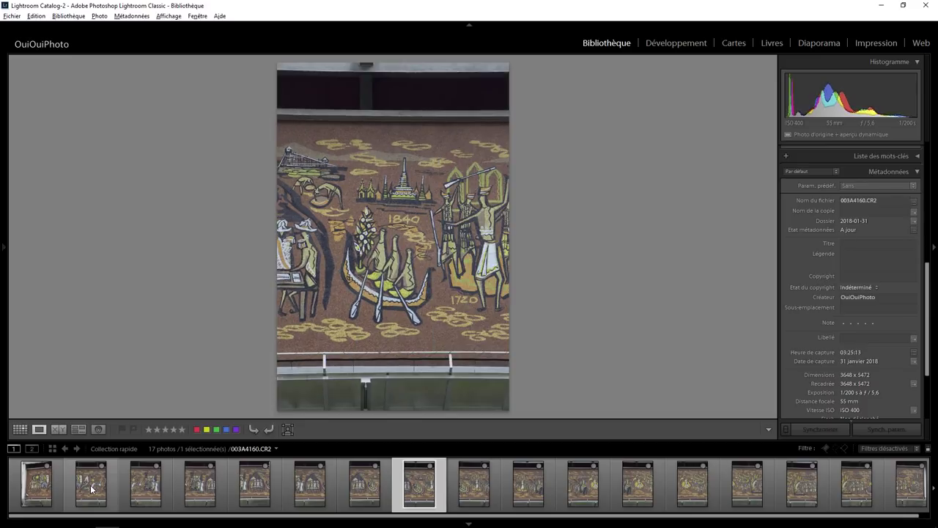
key("Right")
key("Right")
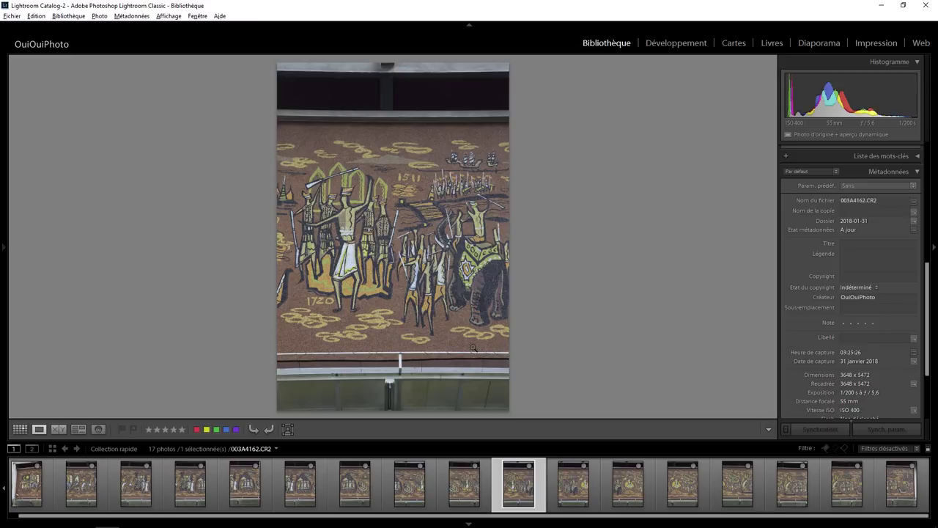
key("Right")
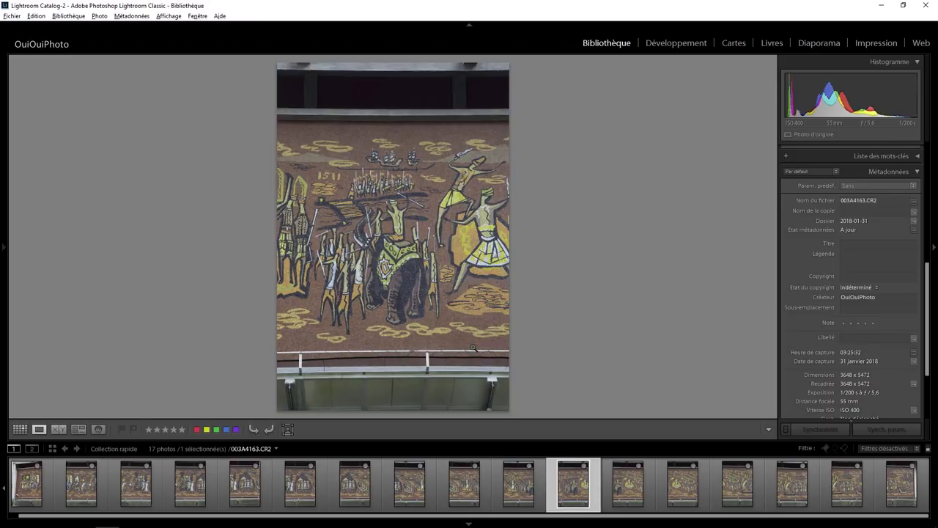
key("Right")
key("Right")
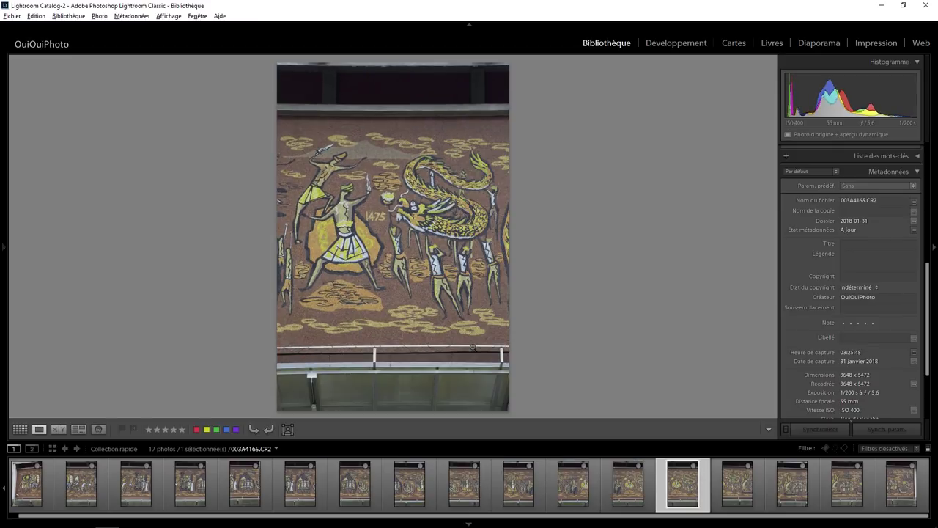
key("Right")
key("Right")
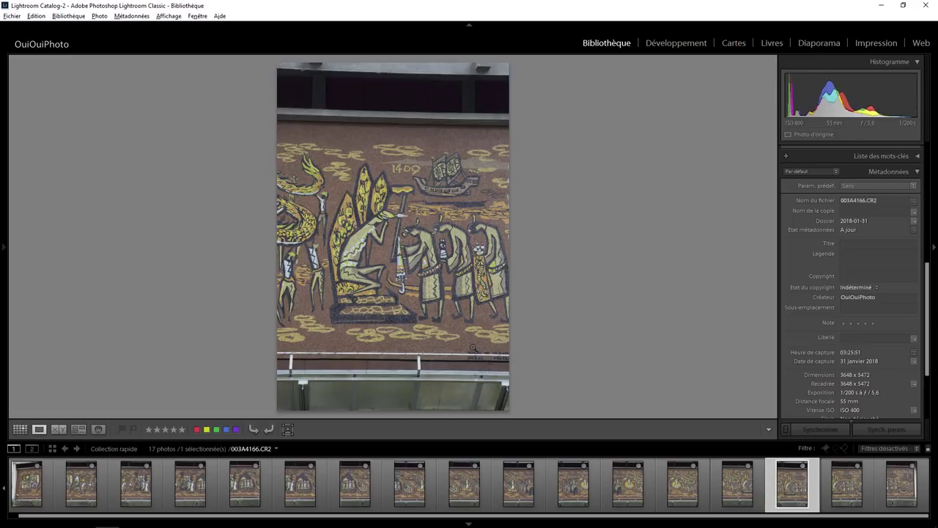
key("Right")
key("Left")
key("Left")
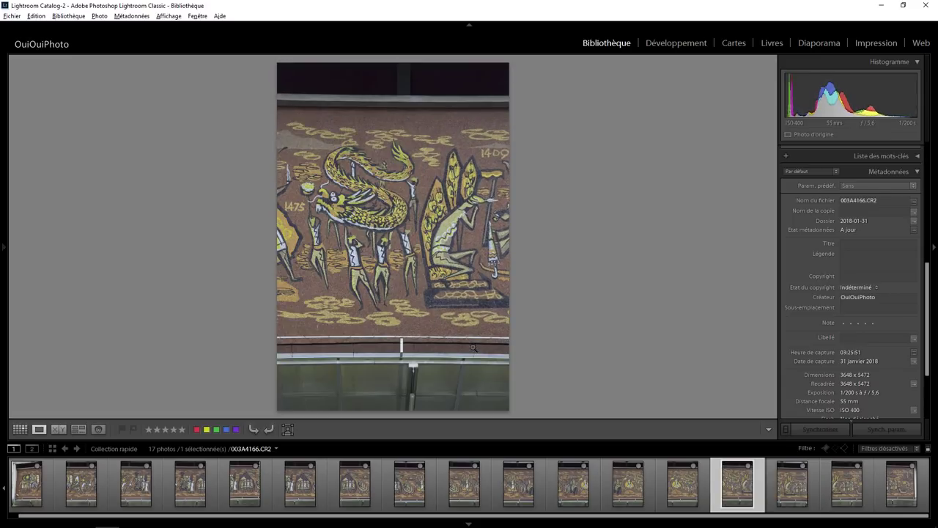
key("Right")
key("Left")
key("Right")
key("Left")
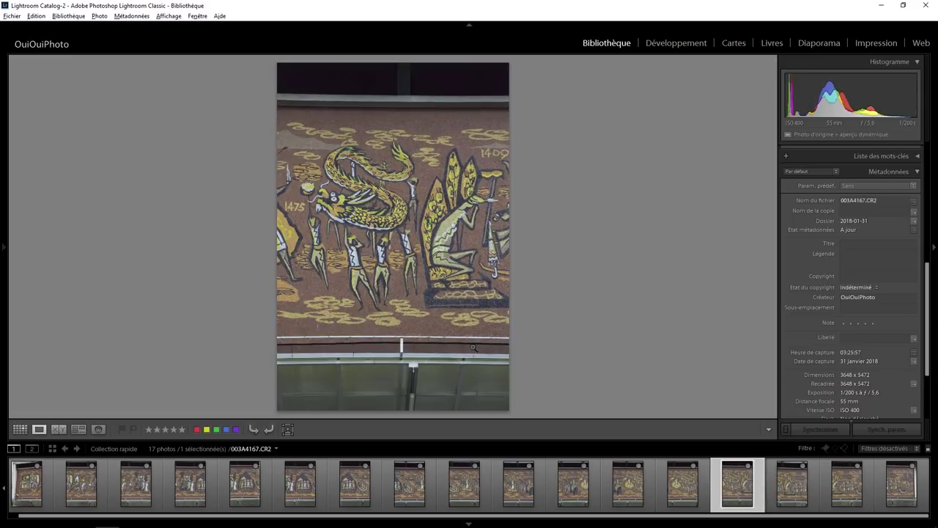
key("Right")
key("Right")
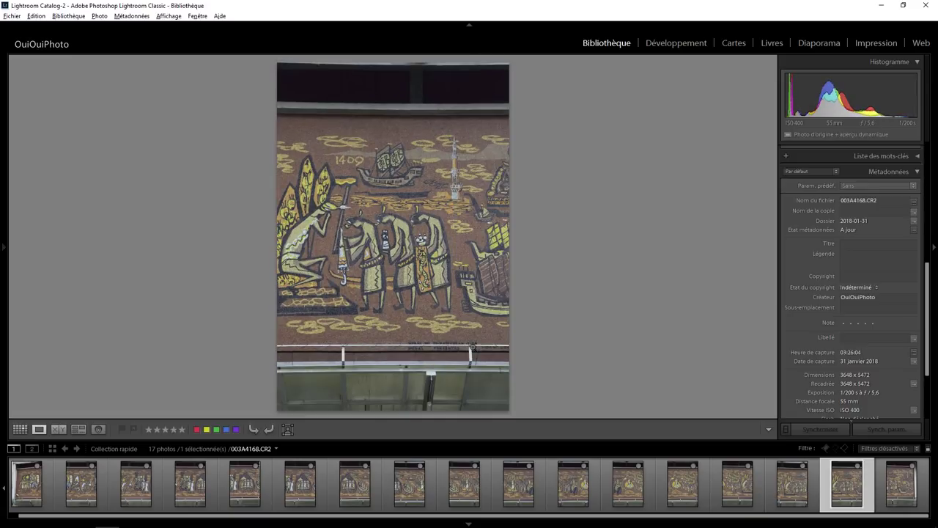
key("Right")
key("Left")
key("Right")
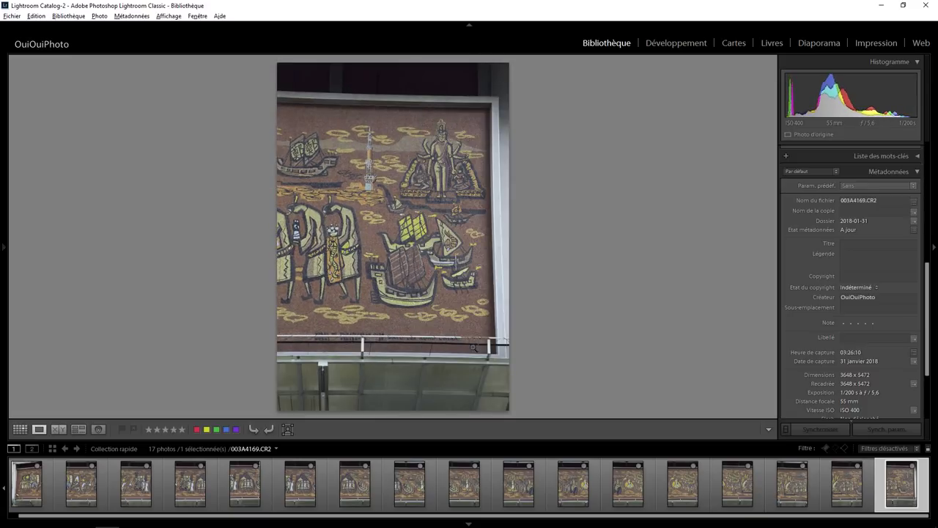
key("Left")
key("Right")
key("Left")
key("Right")
key("Right")
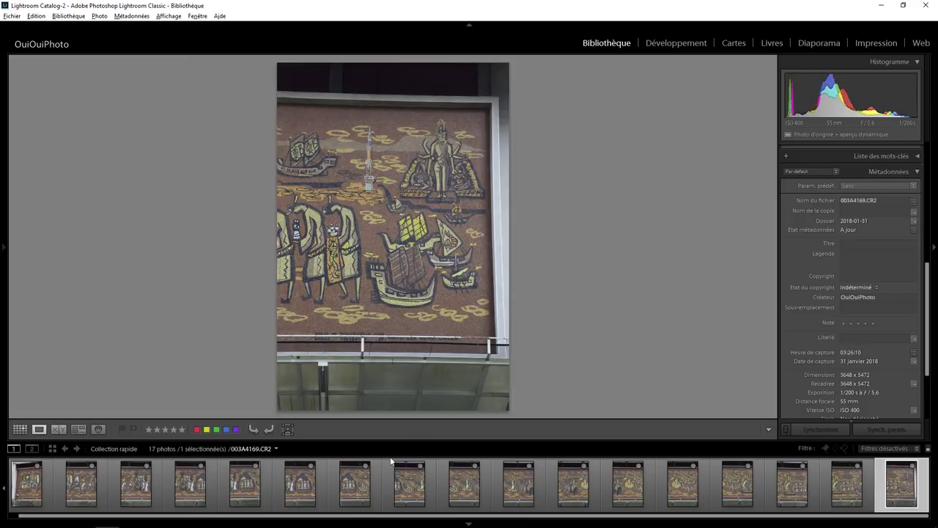
left_click_drag(329, 513, 283, 523)
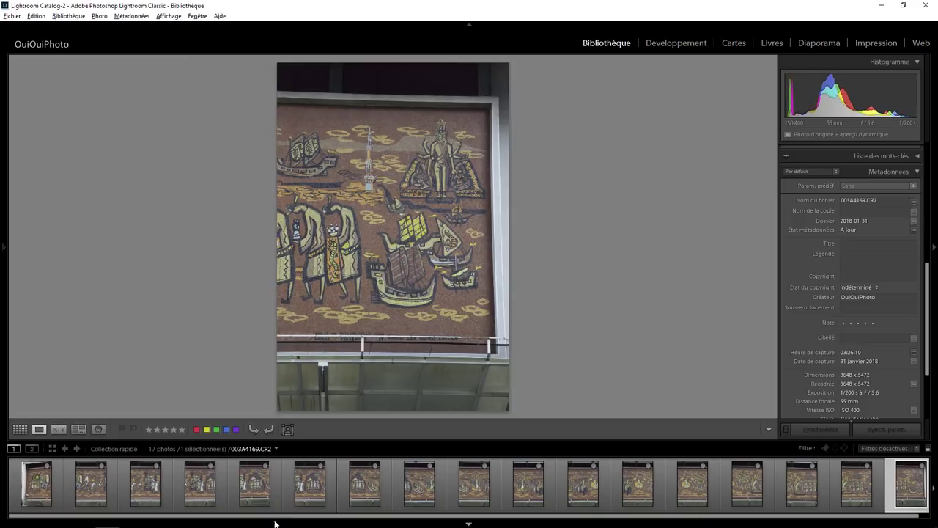
Select all mural photos, drop one frame, and start a Panorama merge of the other 16.
key("ctrl+a")
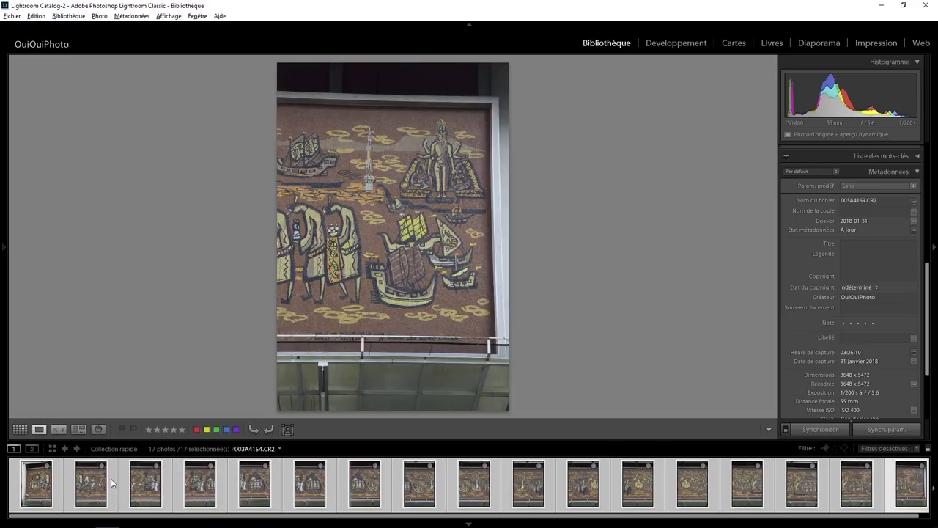
right_click(155, 483)
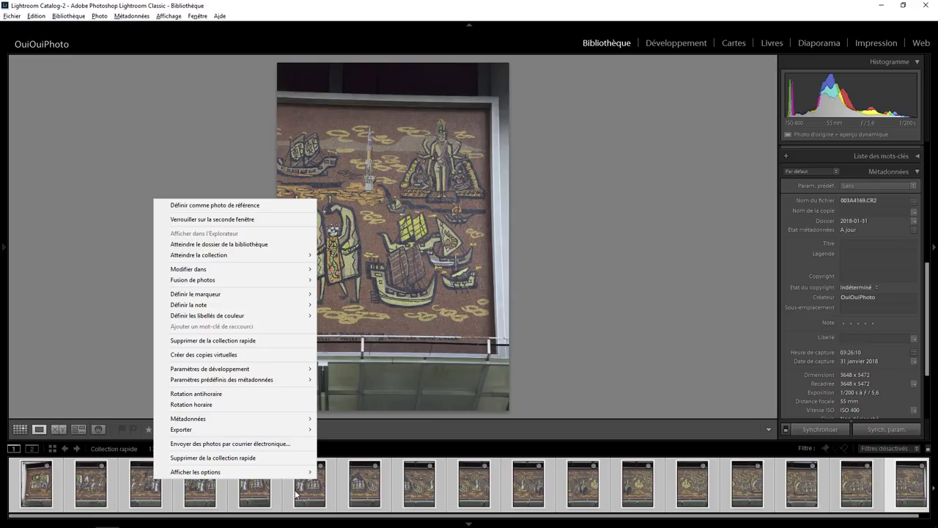
left_click(298, 495, "ctrl")
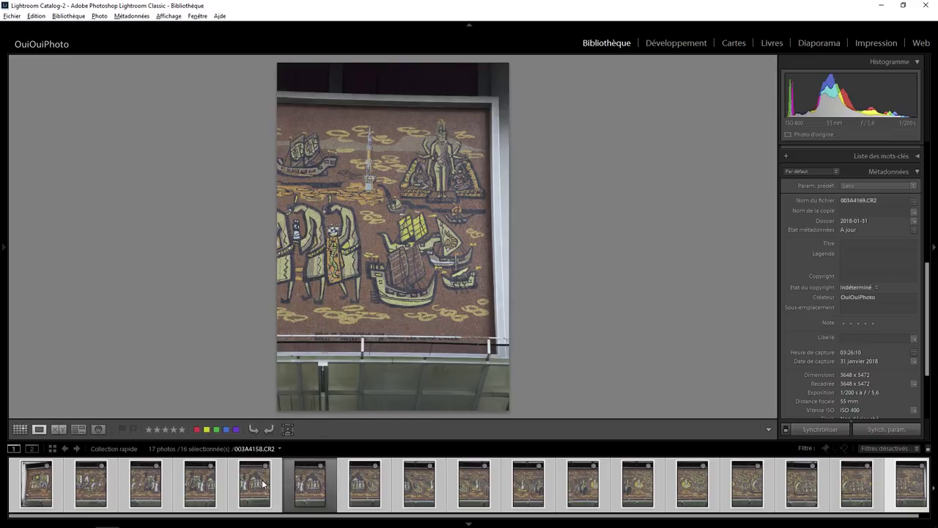
right_click(365, 484)
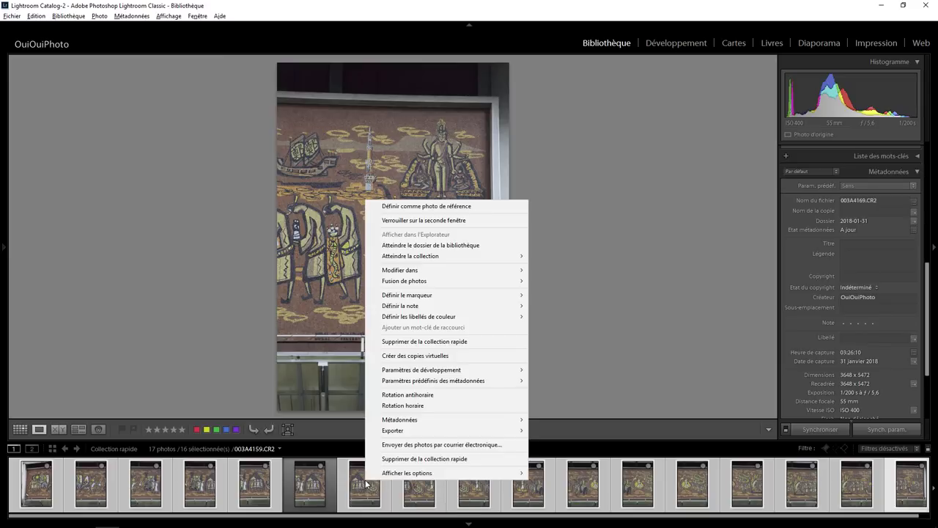
mouse_move(415, 281)
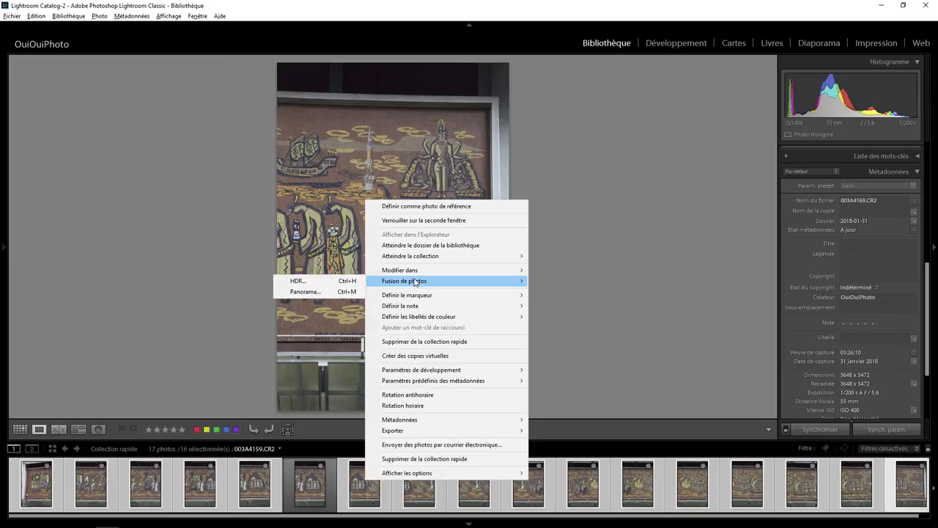
left_click(332, 293)
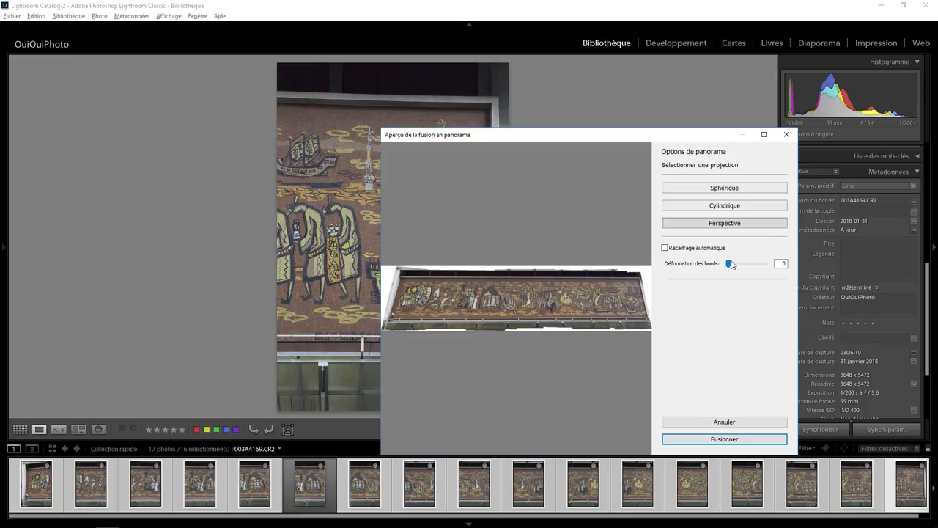
Set edge warping to 55, compare Cylindrical and Perspective, and merge using Perspective projection.
mouse_move(729, 263)
left_mouse_down()
mouse_move(749, 264)
mouse_move(710, 264)
left_mouse_up()
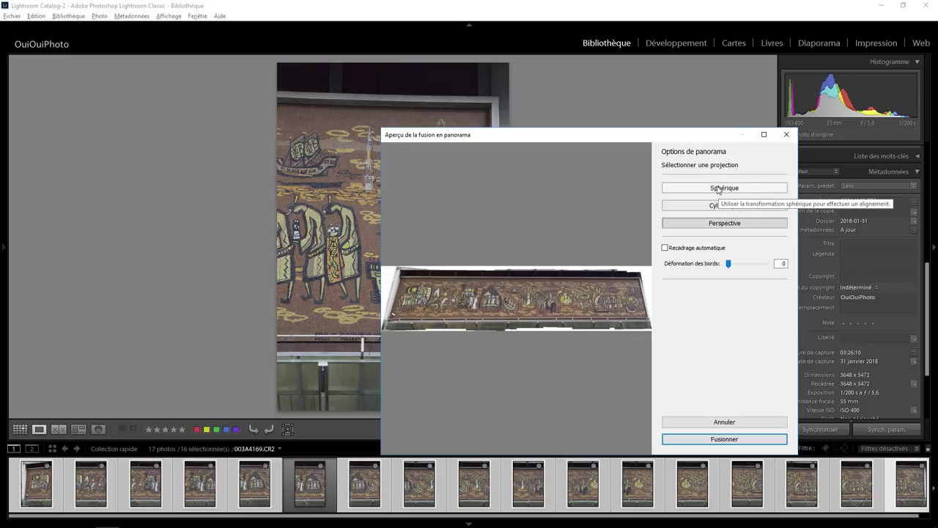
left_click(707, 208)
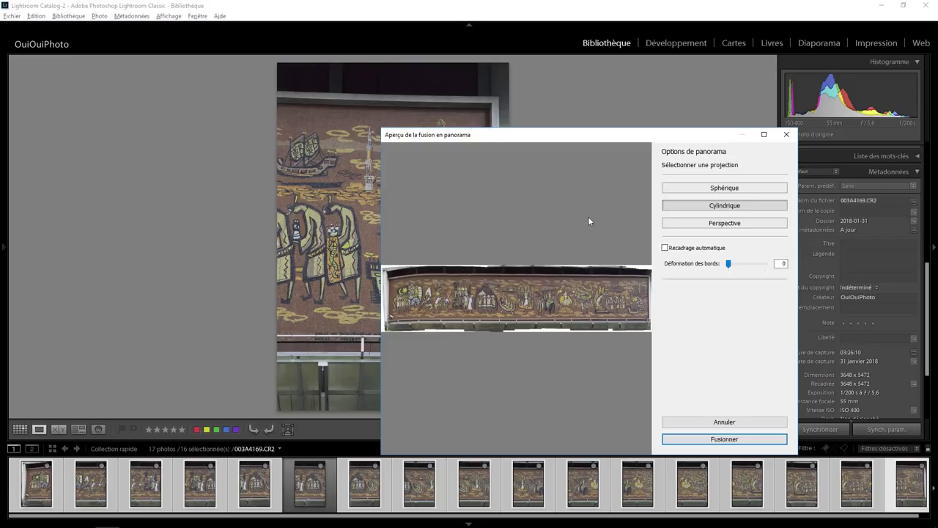
left_click(704, 227)
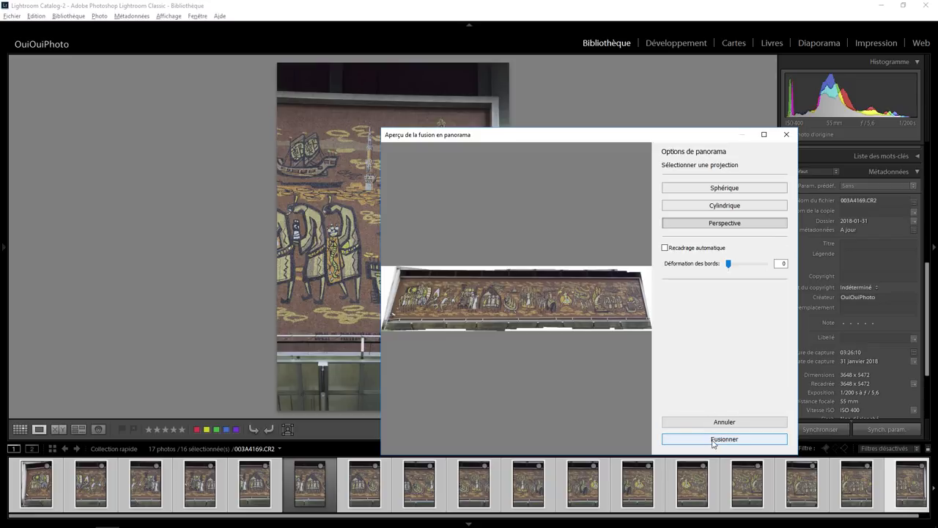
left_click(714, 440)
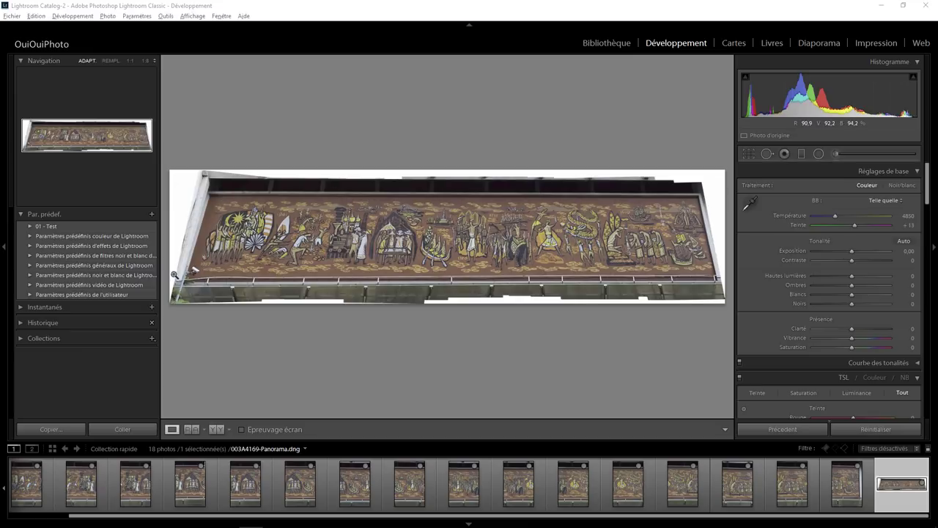
Zoom in and heal out the security camera beside the 1957 scene with Spot Removal.
left_click_drag(198, 273, 490, 286)
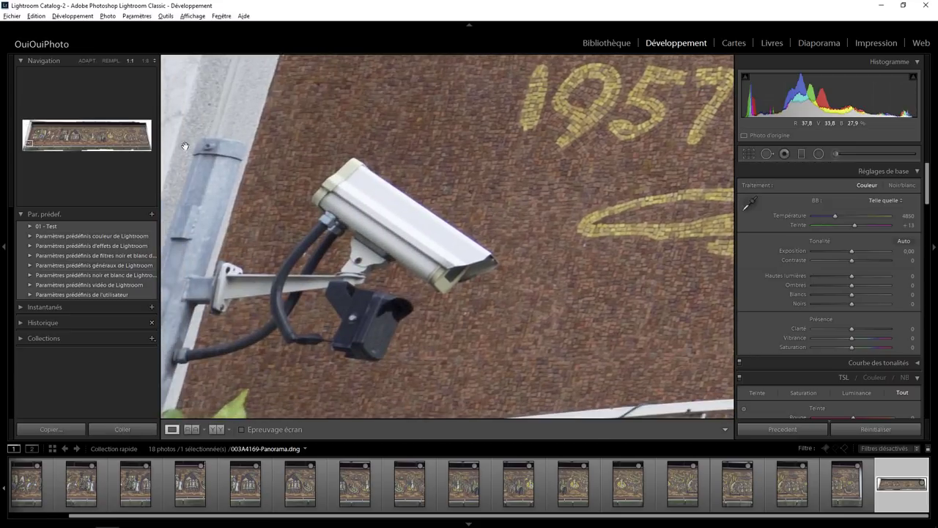
left_click(146, 60)
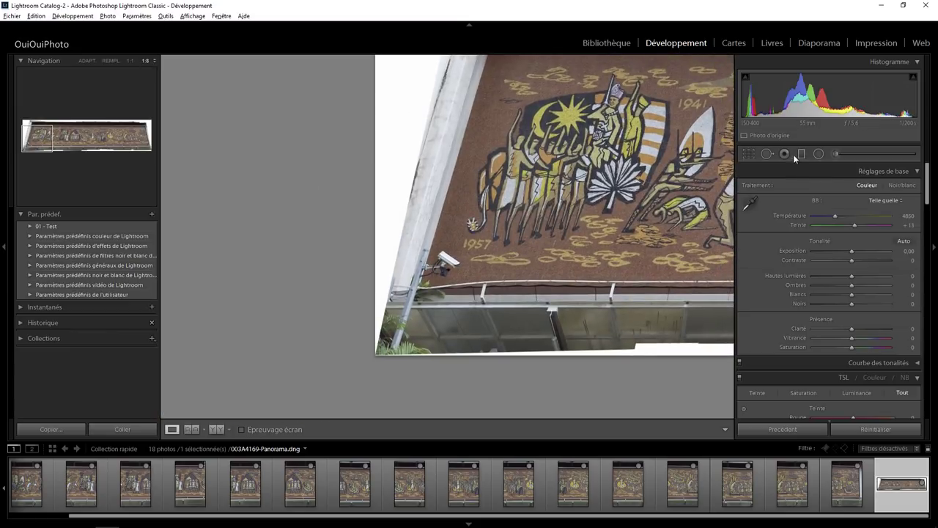
left_click(766, 153)
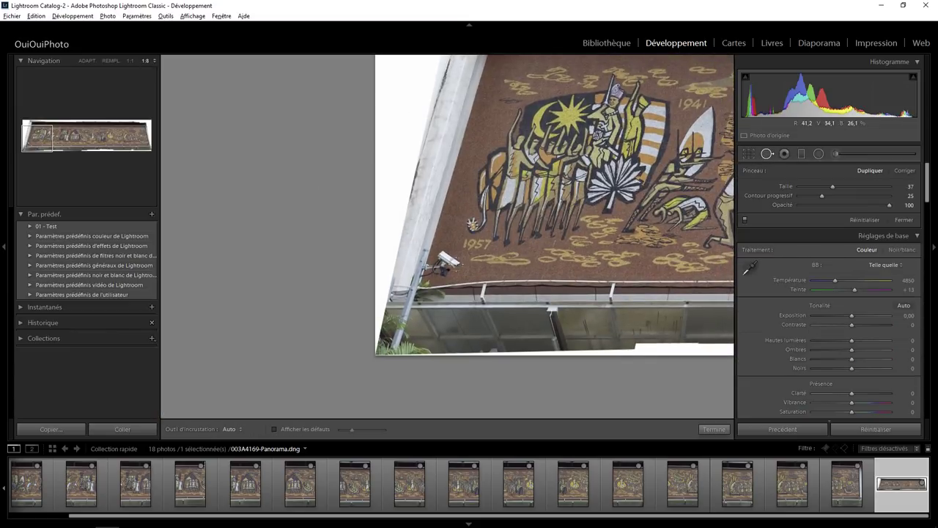
left_click(449, 258)
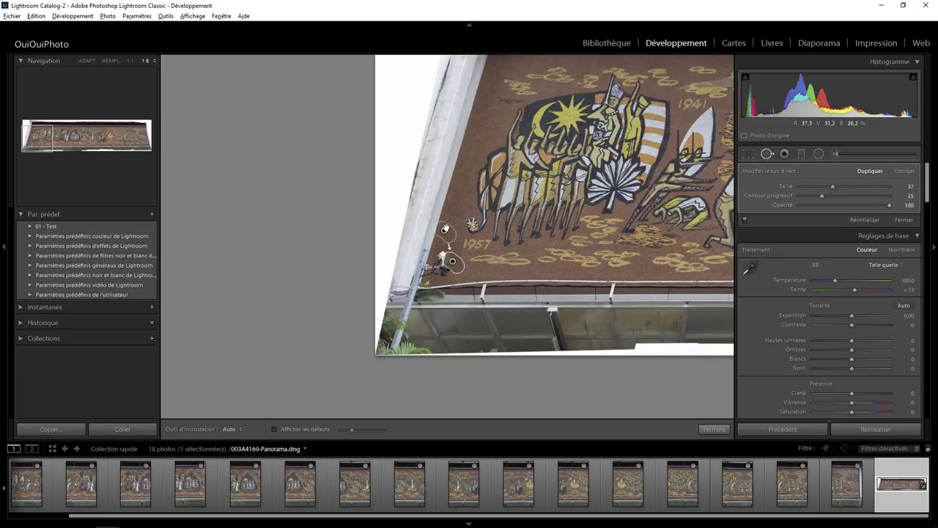
key("Delete")
left_click(453, 261)
key("Delete")
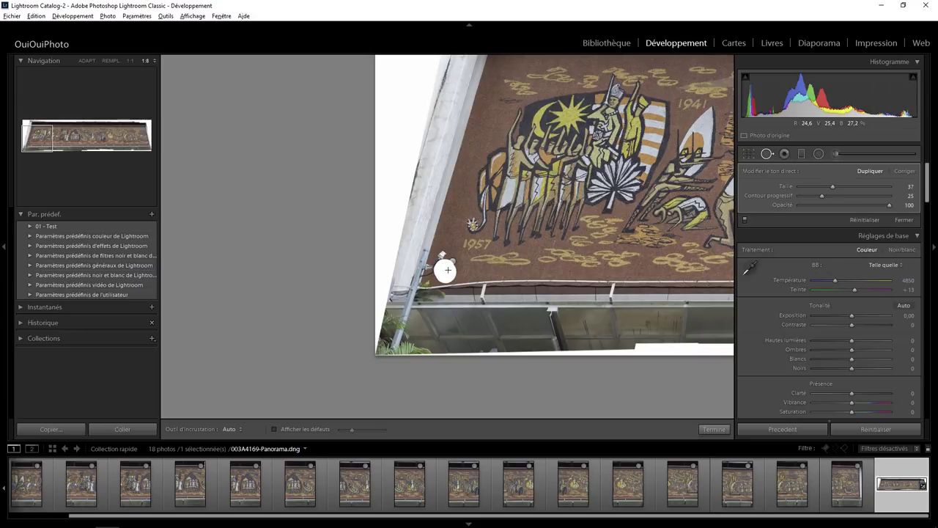
left_click(447, 270)
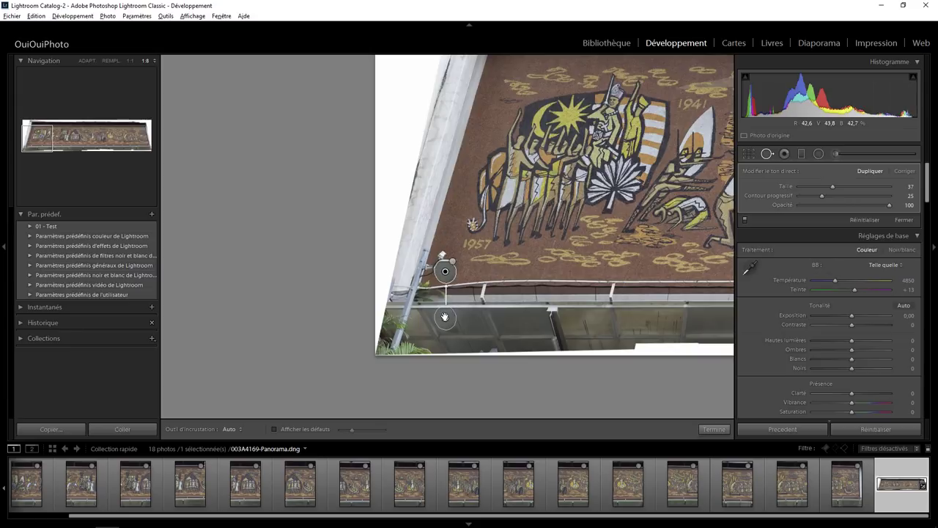
mouse_move(446, 245)
left_mouse_down()
mouse_move(451, 235)
mouse_move(434, 270)
left_mouse_up()
left_click_drag(450, 212, 451, 234)
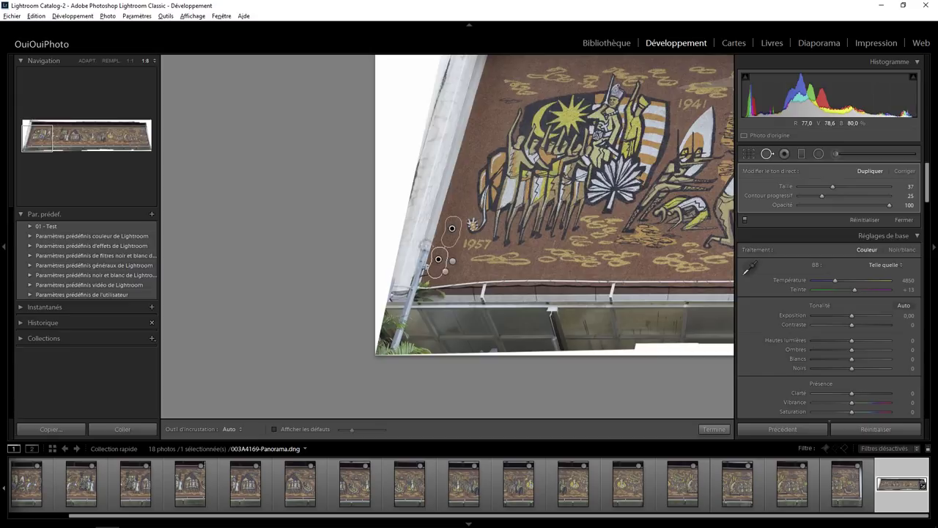
left_click(452, 231)
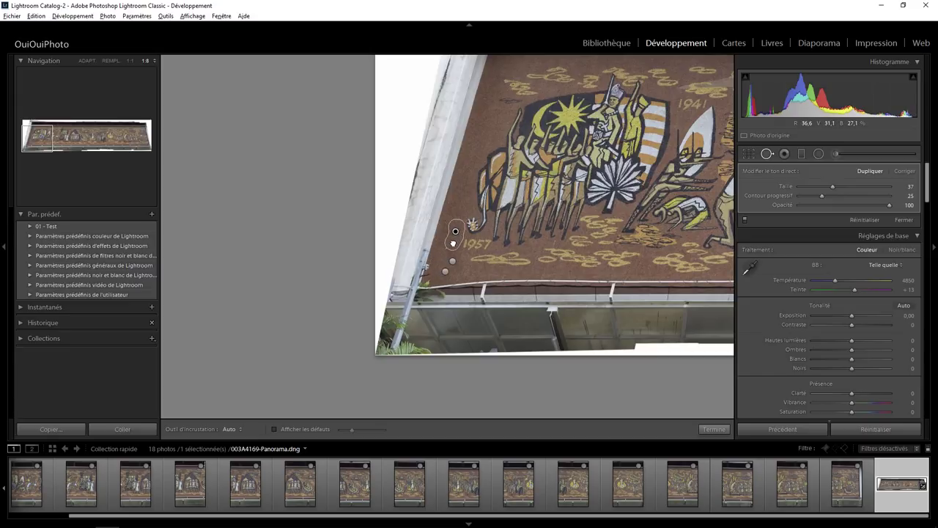
left_click_drag(450, 244, 449, 247)
left_click(713, 429)
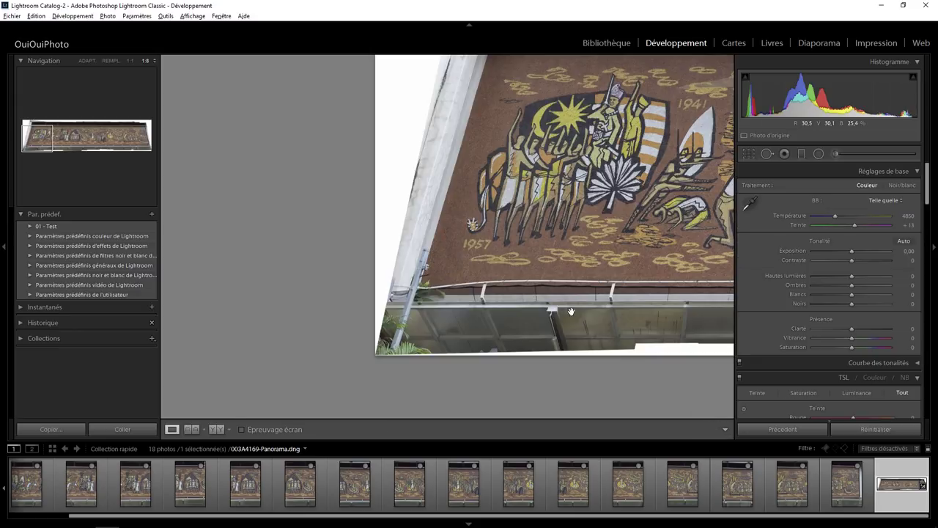
Pan across the whole mural to its right end and back, then fit the panorama in view.
mouse_move(604, 162)
left_mouse_down()
mouse_move(519, 261)
mouse_move(444, 272)
left_mouse_up()
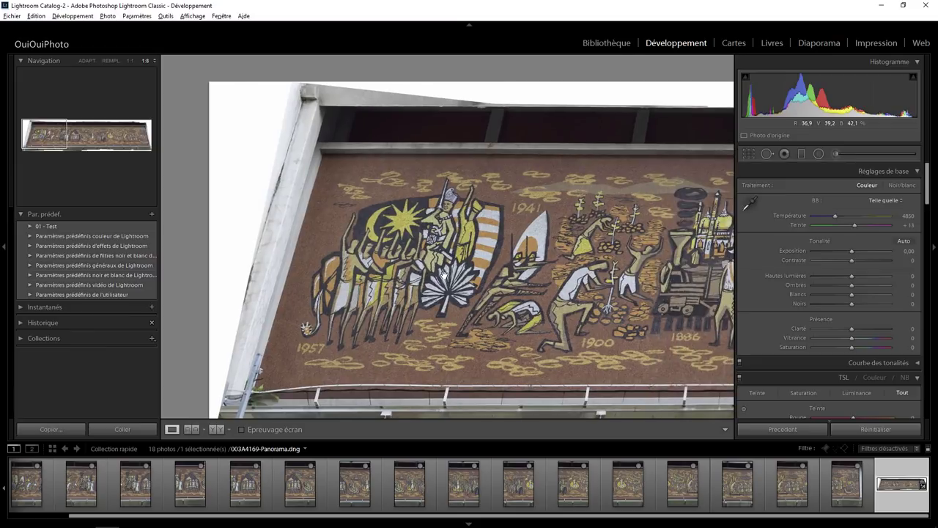
left_click_drag(557, 274, 470, 277)
left_click_drag(569, 285, 474, 285)
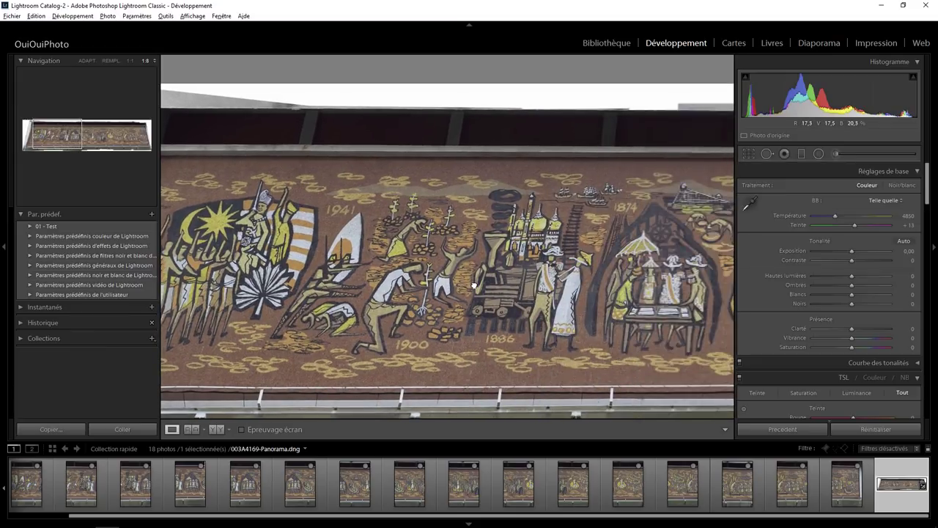
left_click_drag(565, 288, 516, 290)
left_click_drag(576, 293, 544, 294)
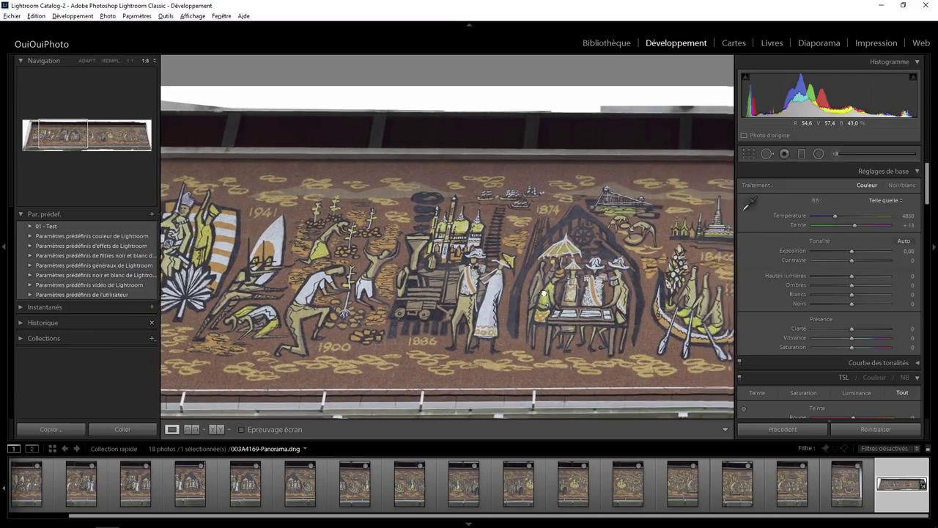
left_click_drag(612, 284, 502, 285)
mouse_move(628, 272)
left_mouse_down()
mouse_move(484, 277)
mouse_move(598, 276)
mouse_move(553, 276)
left_mouse_up()
left_click_drag(664, 274, 561, 275)
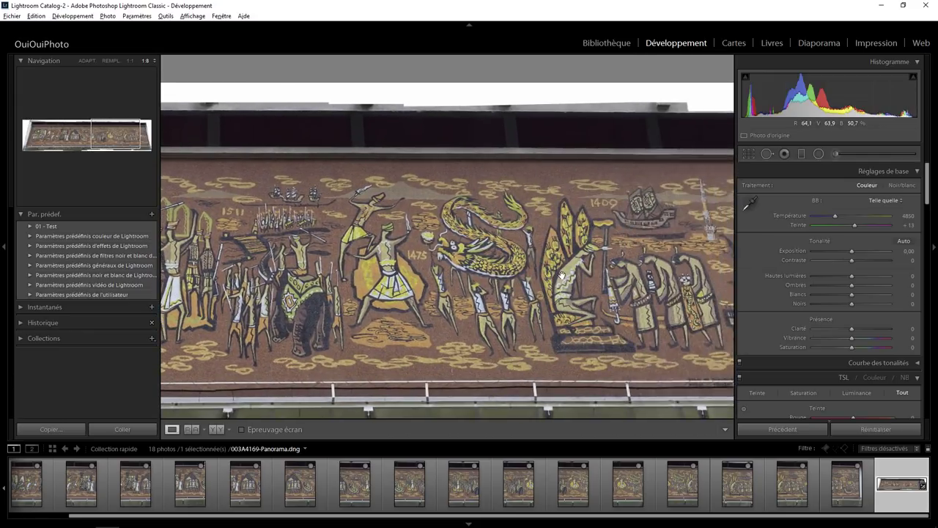
left_click_drag(667, 274, 573, 277)
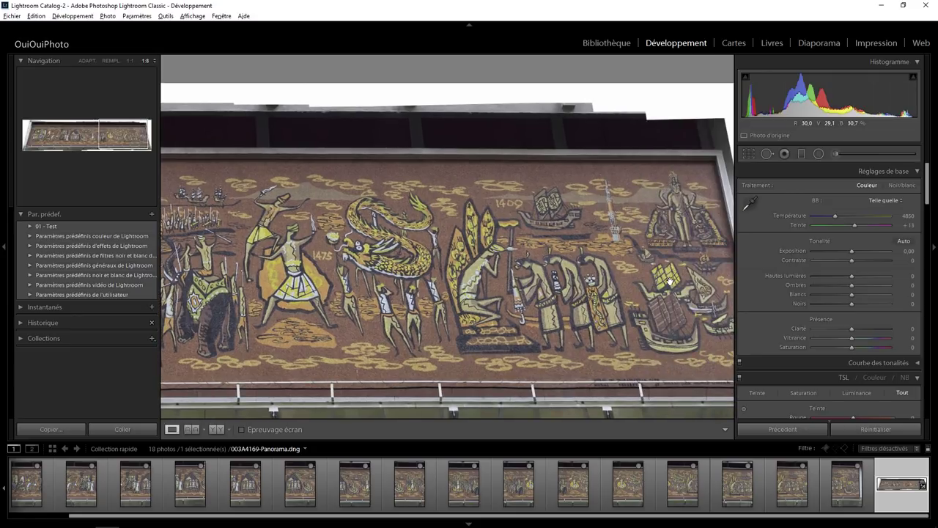
mouse_move(668, 281)
left_mouse_down()
mouse_move(419, 294)
mouse_move(513, 294)
left_mouse_up()
left_click_drag(312, 294, 465, 297)
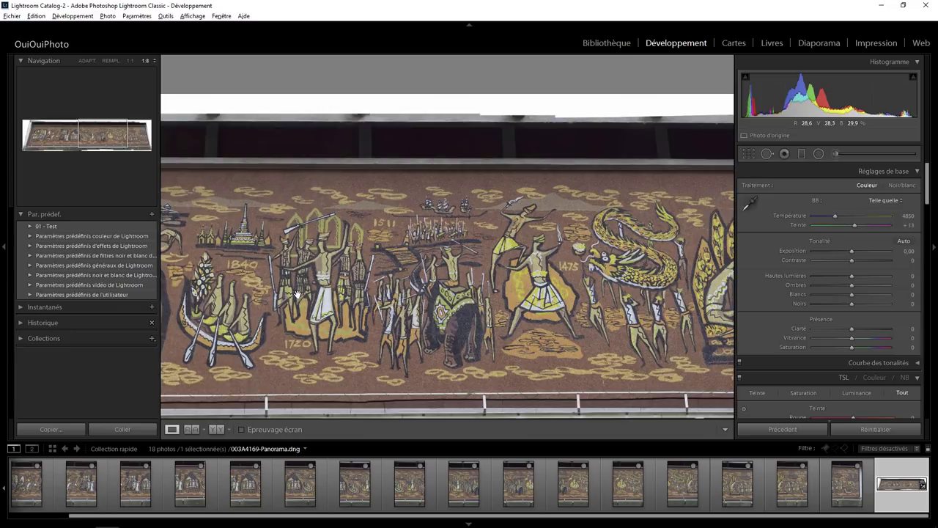
mouse_move(296, 293)
left_mouse_down()
mouse_move(407, 286)
mouse_move(524, 319)
left_mouse_up()
mouse_move(380, 319)
left_mouse_down()
mouse_move(545, 315)
mouse_move(530, 317)
left_mouse_up()
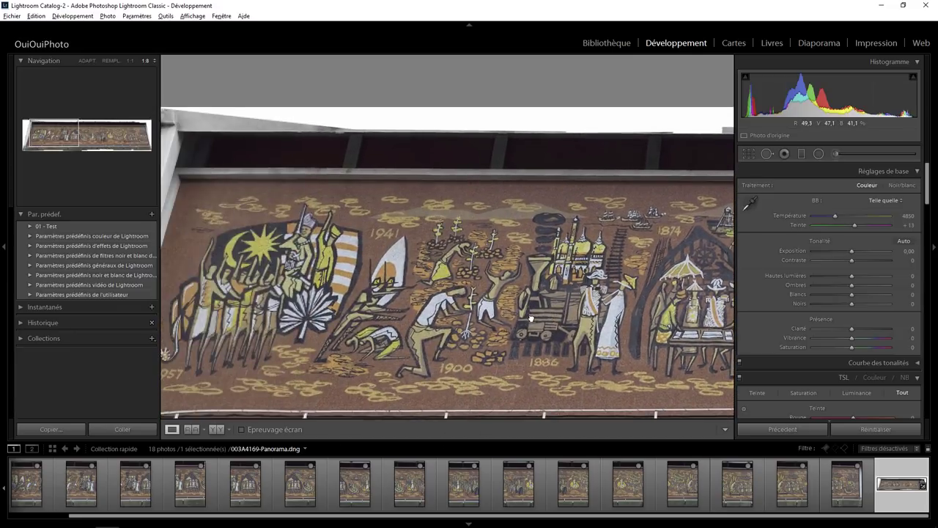
left_click_drag(333, 316, 476, 295)
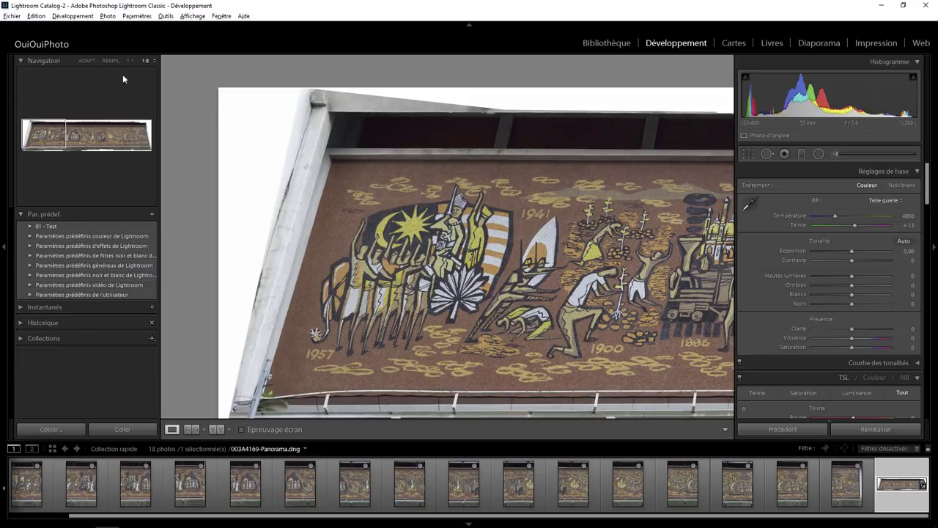
left_click(82, 59)
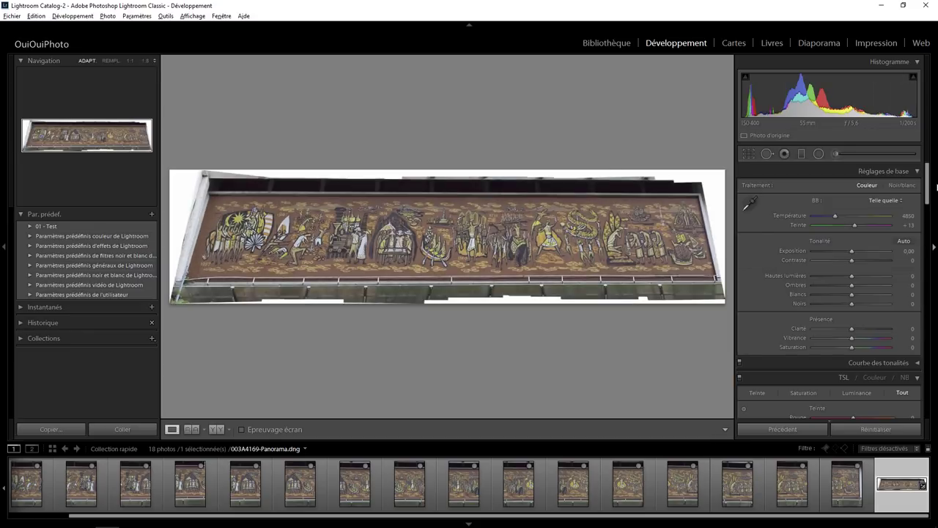
left_click_drag(929, 193, 927, 359)
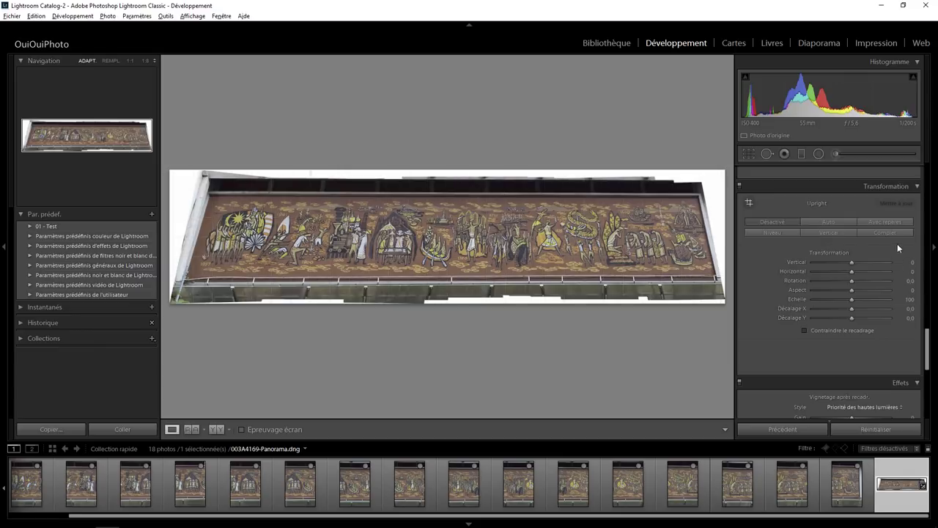
Draw Upright guides along the mural's top and bottom edges to level the panorama.
left_click(894, 221)
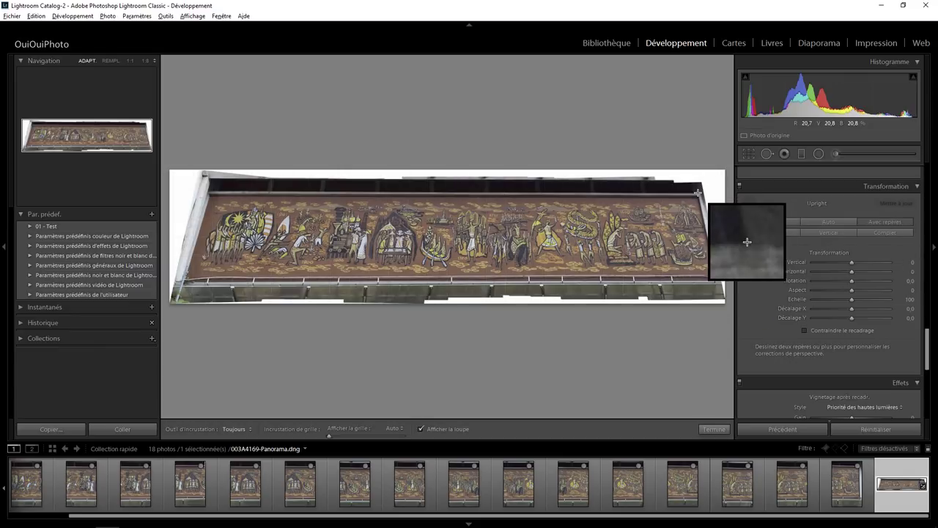
left_click_drag(699, 190, 724, 301)
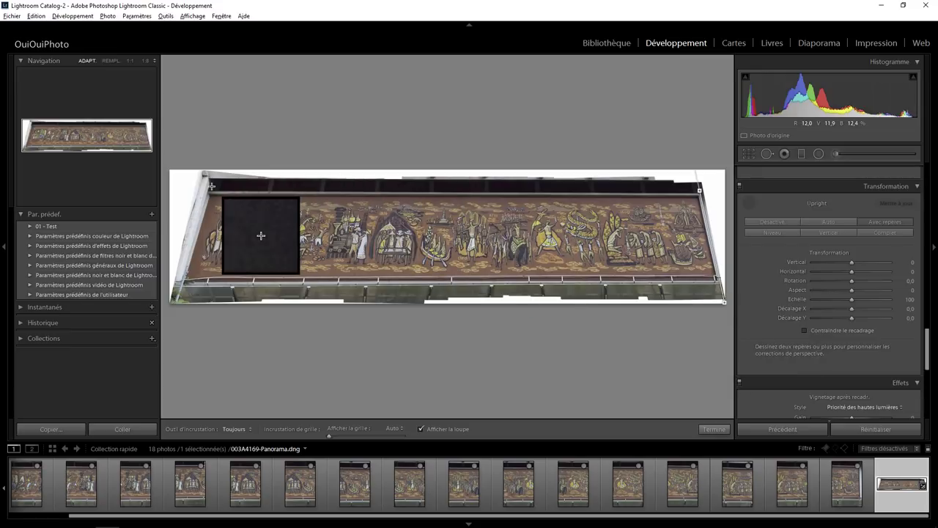
mouse_move(211, 187)
left_mouse_down()
mouse_move(177, 259)
mouse_move(181, 284)
left_mouse_up()
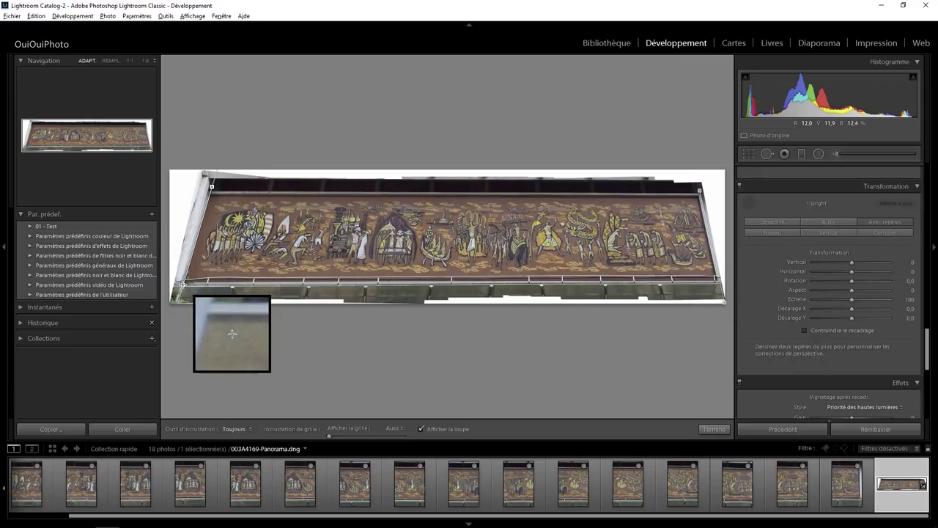
left_click_drag(182, 284, 182, 283)
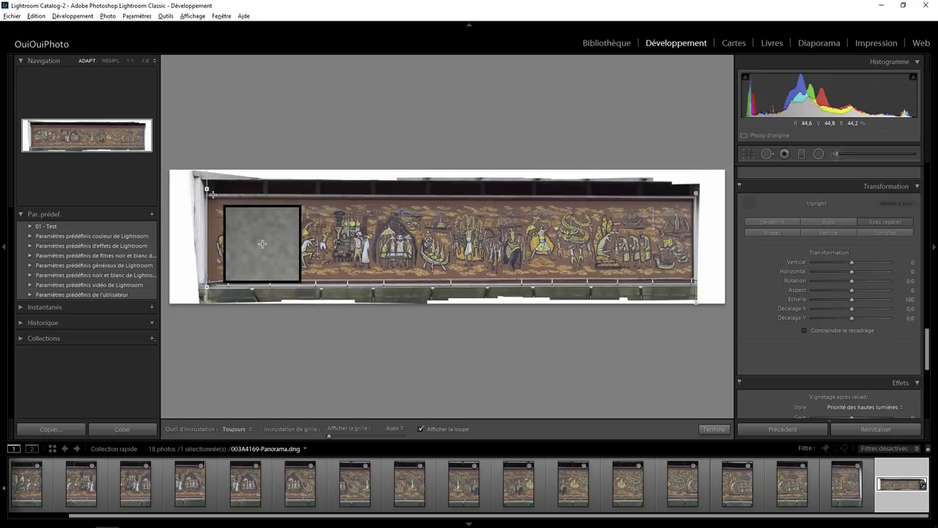
left_click_drag(213, 195, 675, 197)
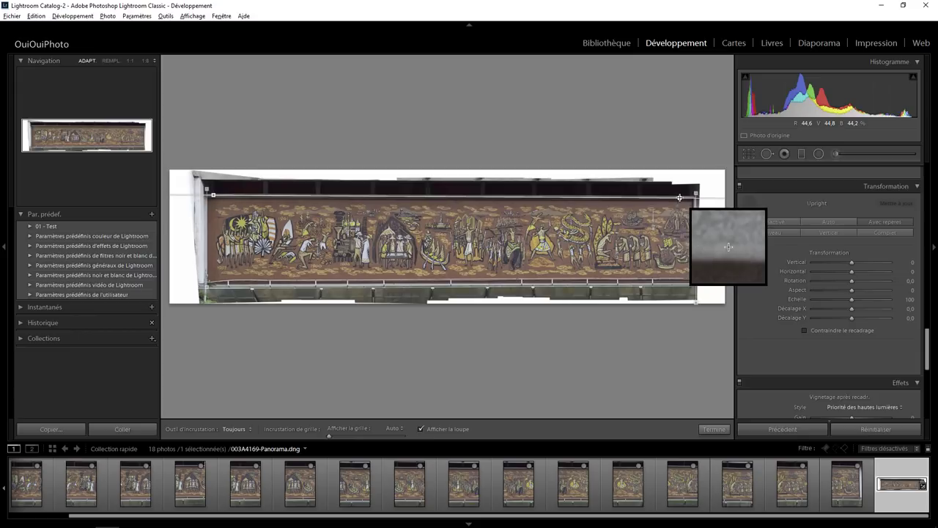
left_click_drag(675, 198, 682, 198)
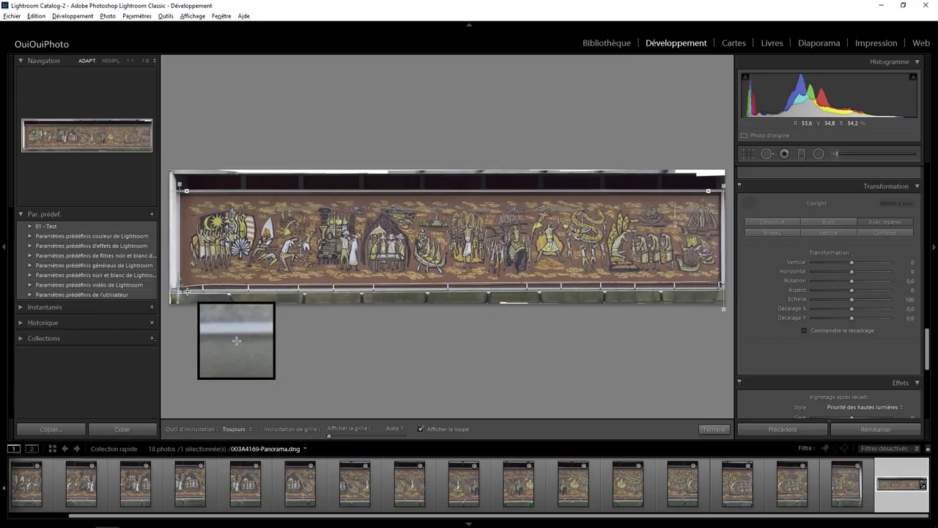
left_click_drag(187, 291, 722, 285)
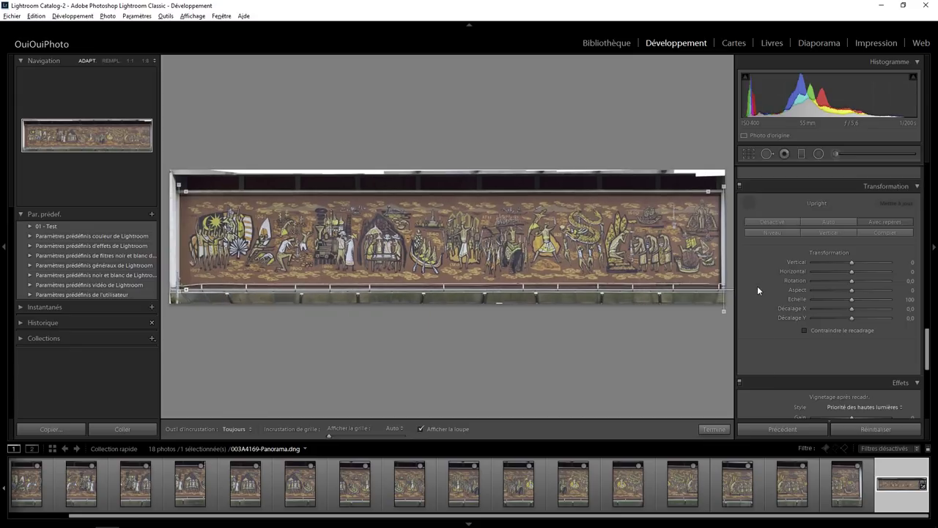
left_click(750, 156)
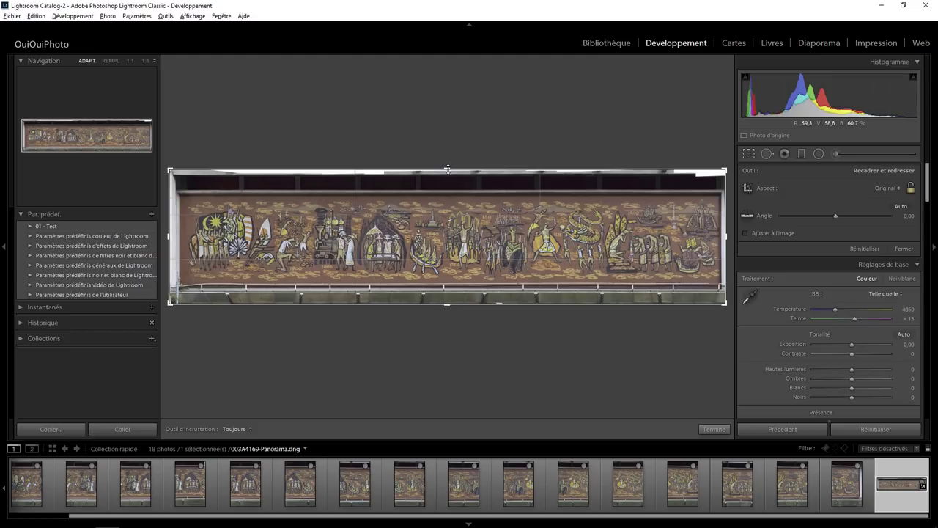
Pull the top, right, bottom and left crop edges onto the mural band and apply the crop.
left_click_drag(448, 168, 449, 182)
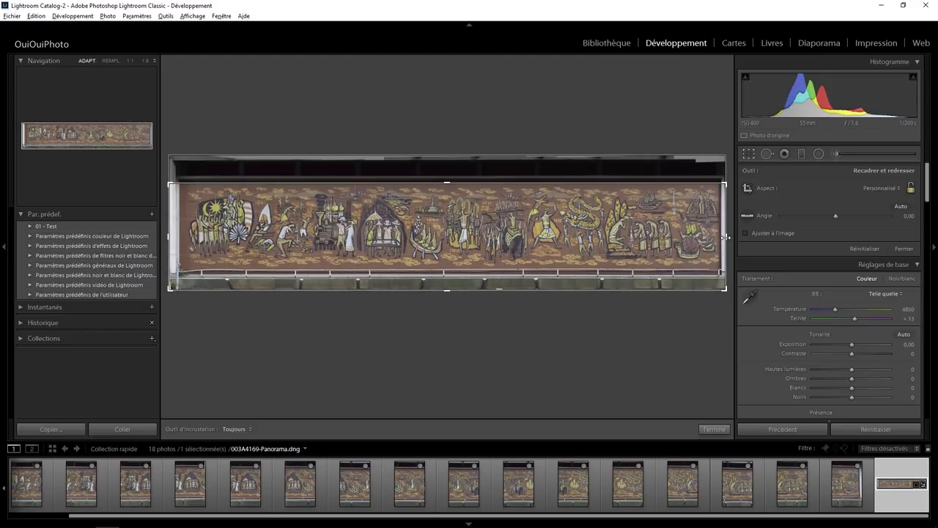
left_click_drag(725, 236, 720, 236)
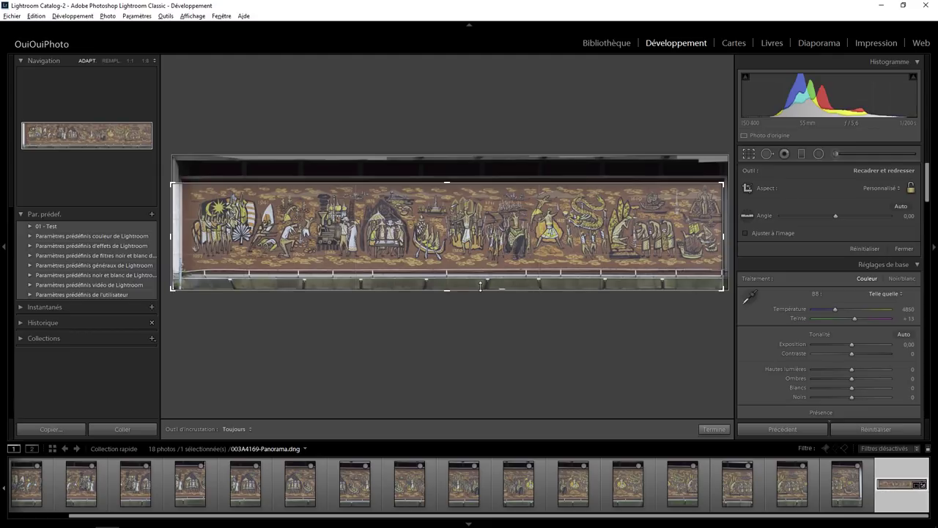
left_click_drag(450, 290, 450, 281)
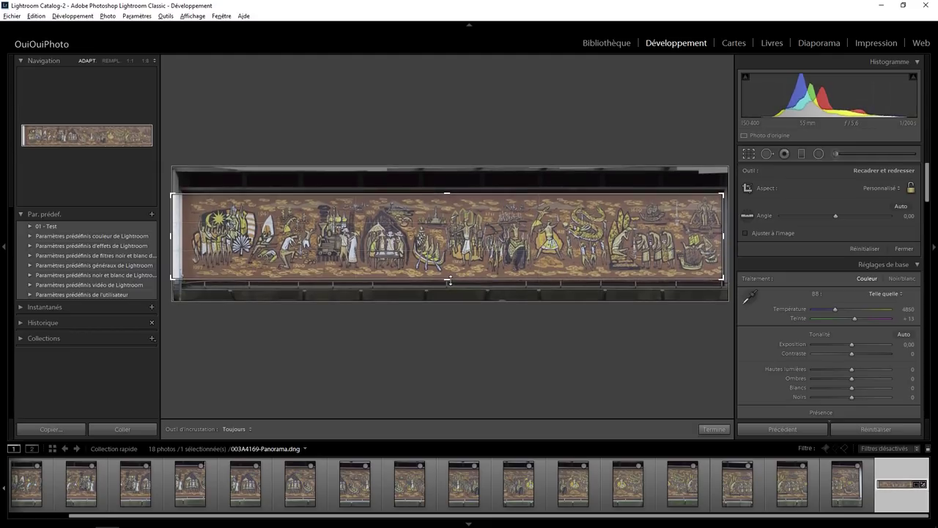
left_click_drag(180, 235, 187, 235)
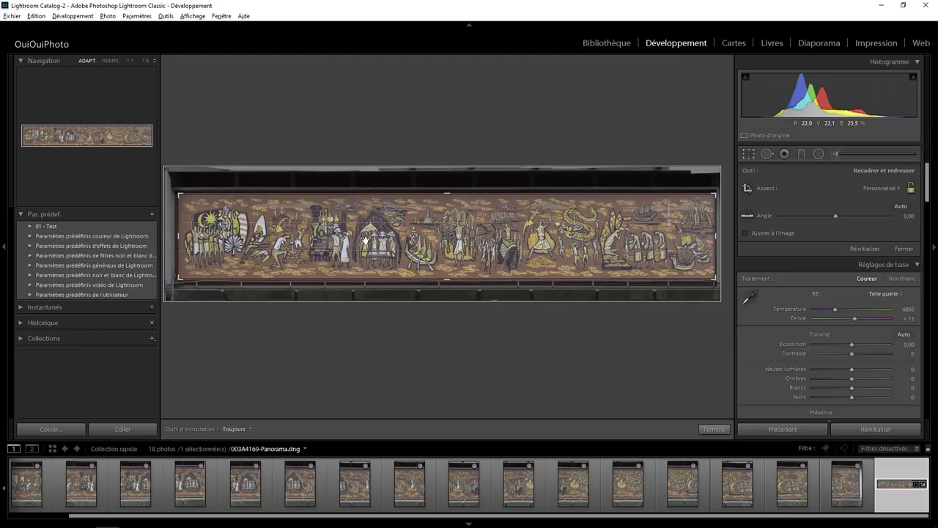
key("Return")
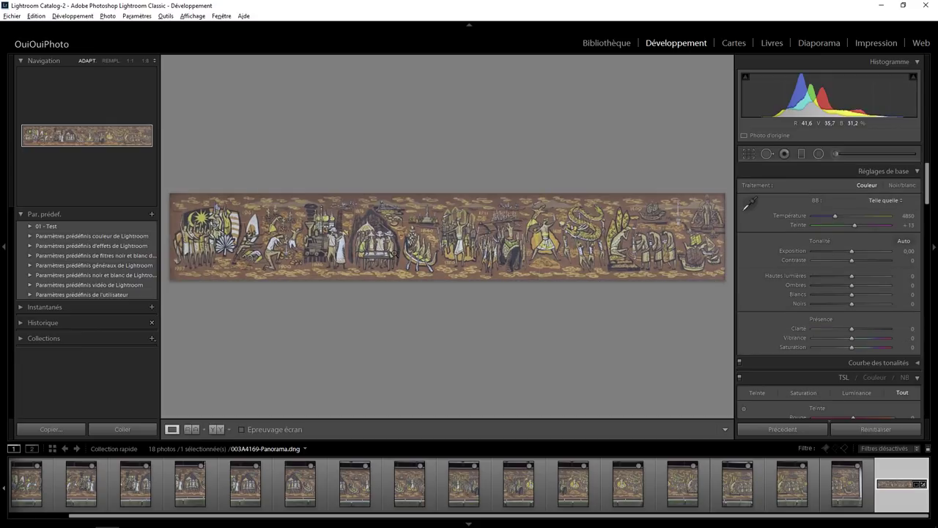
Zoom in on the mural's detail, set Sharpening Amount to 76, and return to Fit view.
left_click(415, 251)
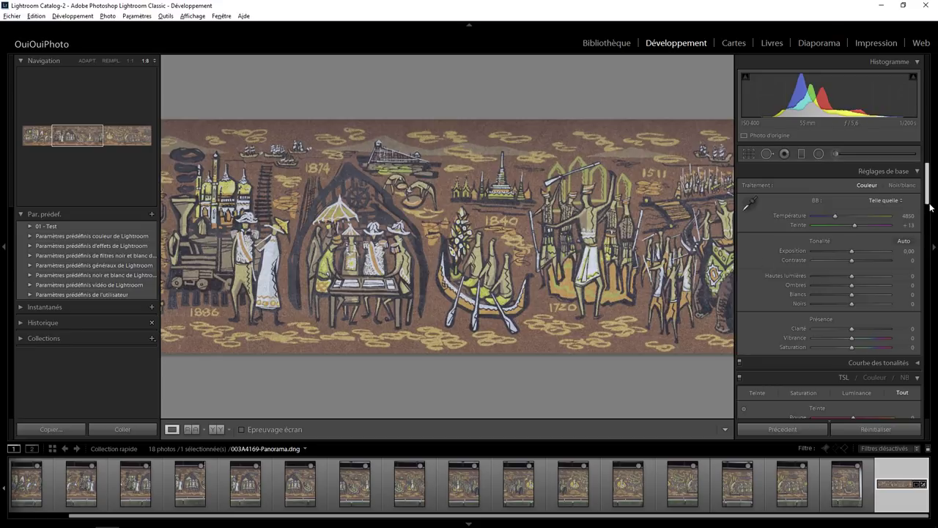
left_click_drag(929, 201, 929, 295)
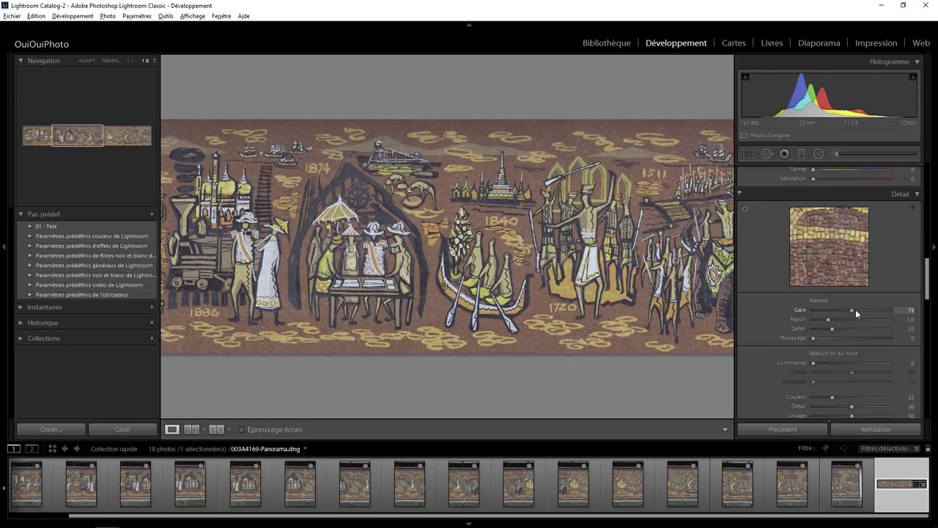
scroll(857, 310, "up", 1)
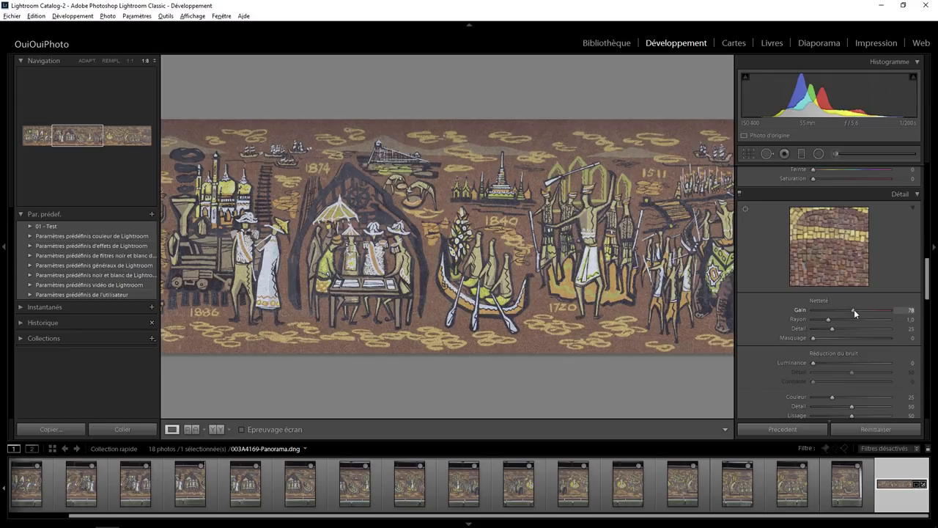
left_click(505, 250)
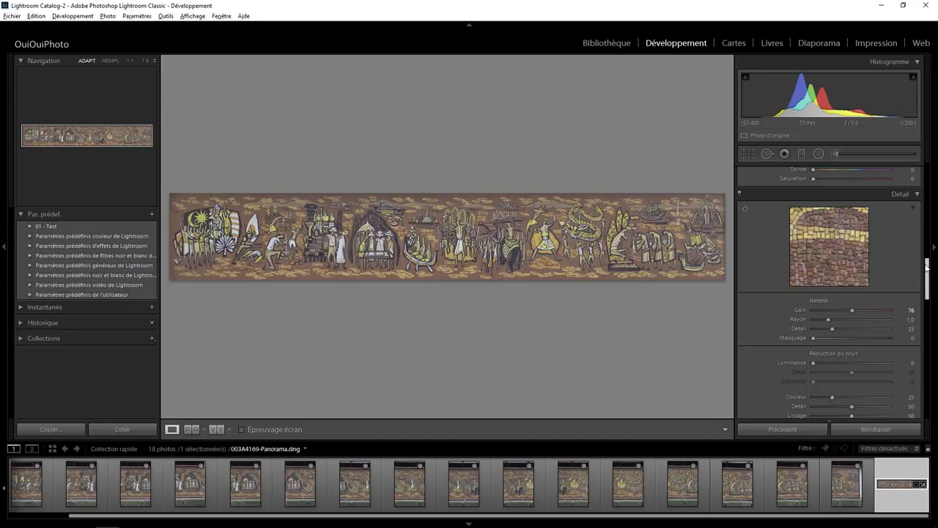
In Basic, set Contrast +36, Whites +43 and Vibrance +29, resetting Saturation to 0.
left_click_drag(927, 271, 927, 179)
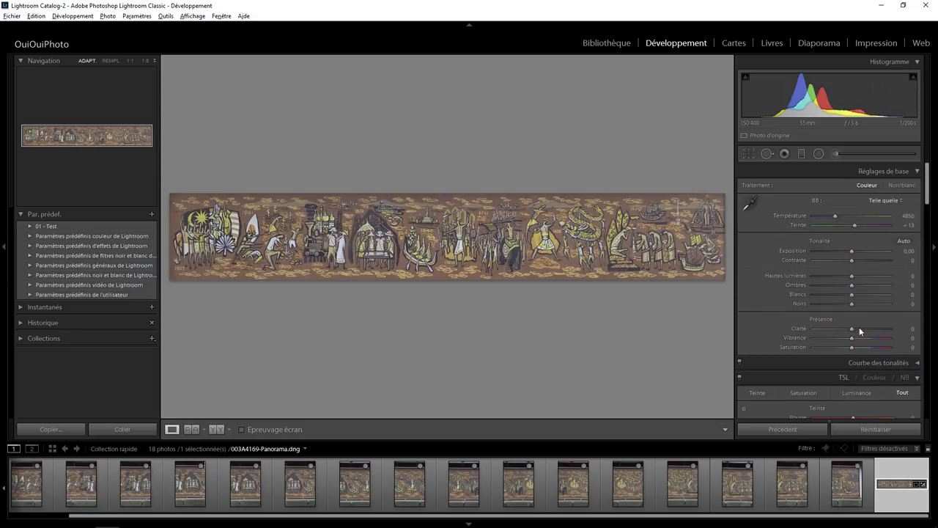
left_click_drag(852, 347, 859, 346)
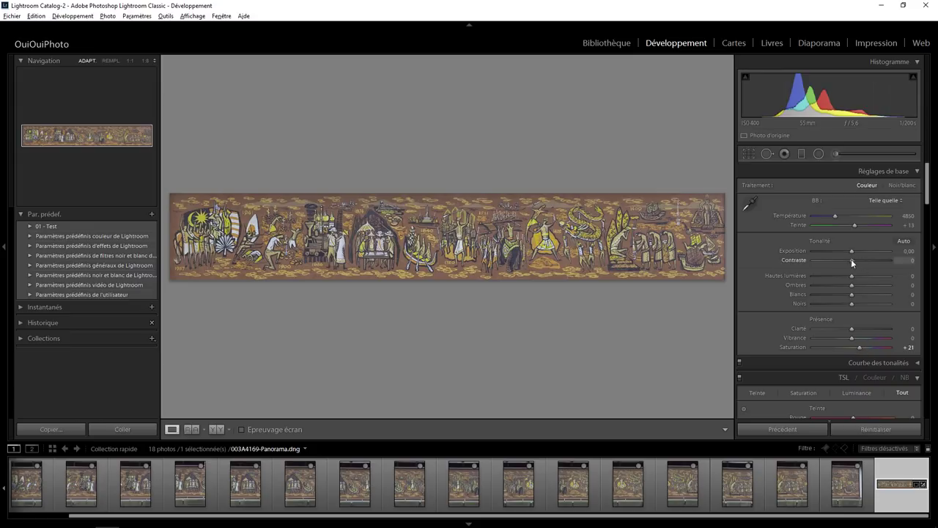
left_click_drag(852, 260, 864, 261)
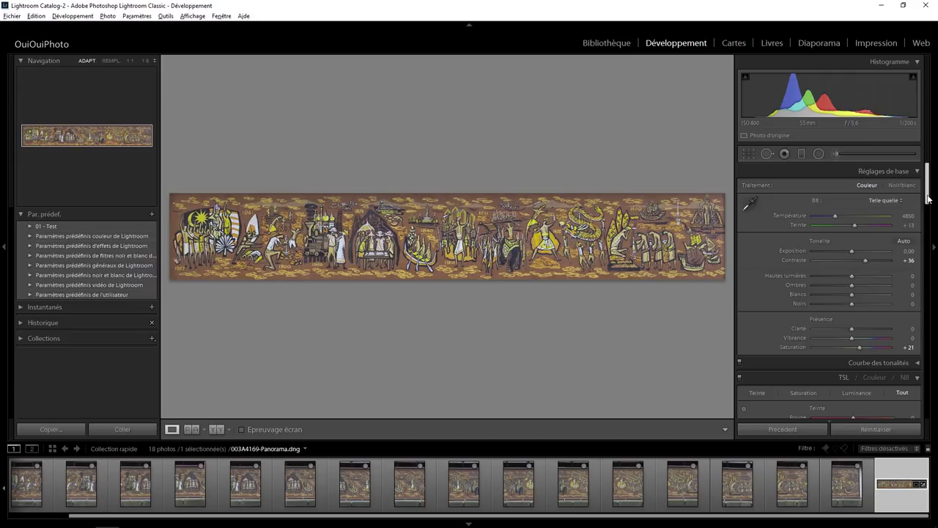
left_click_drag(928, 198, 928, 196)
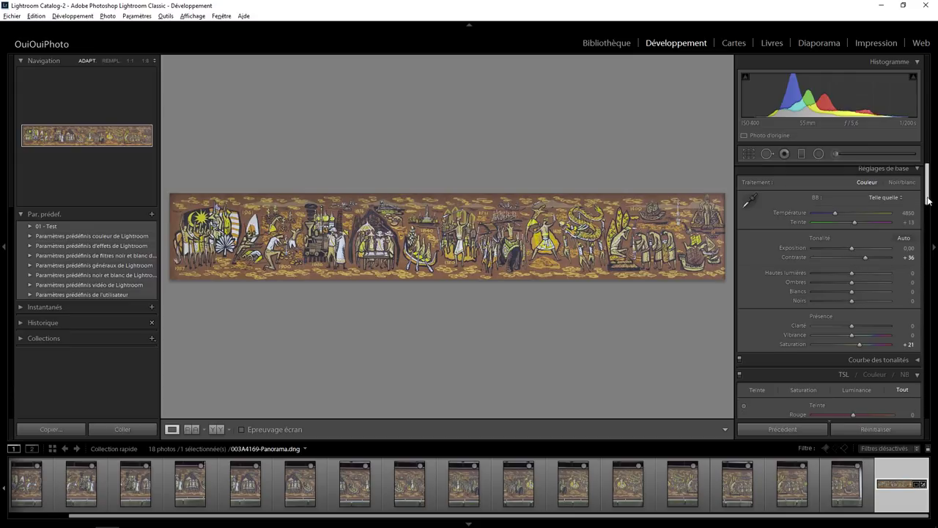
double_click(852, 294, "shift")
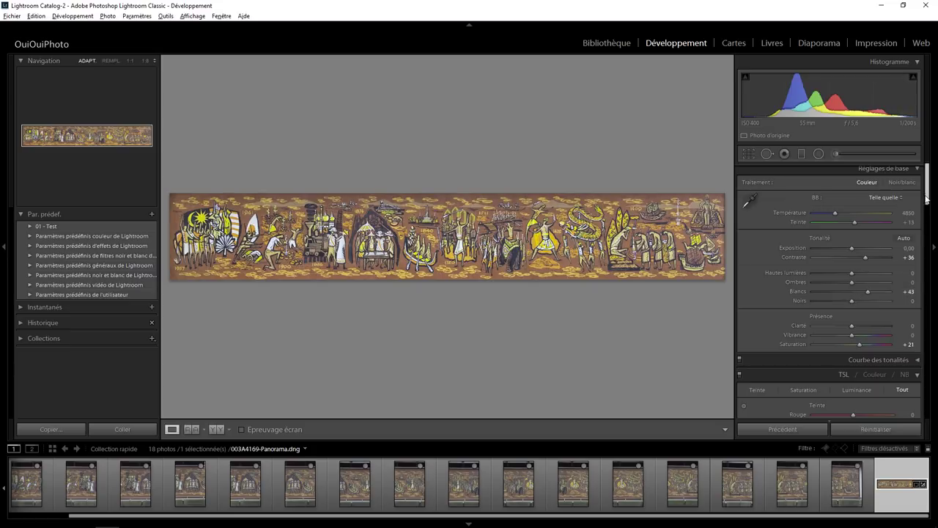
left_click(929, 252)
left_click(929, 270)
left_click(929, 208)
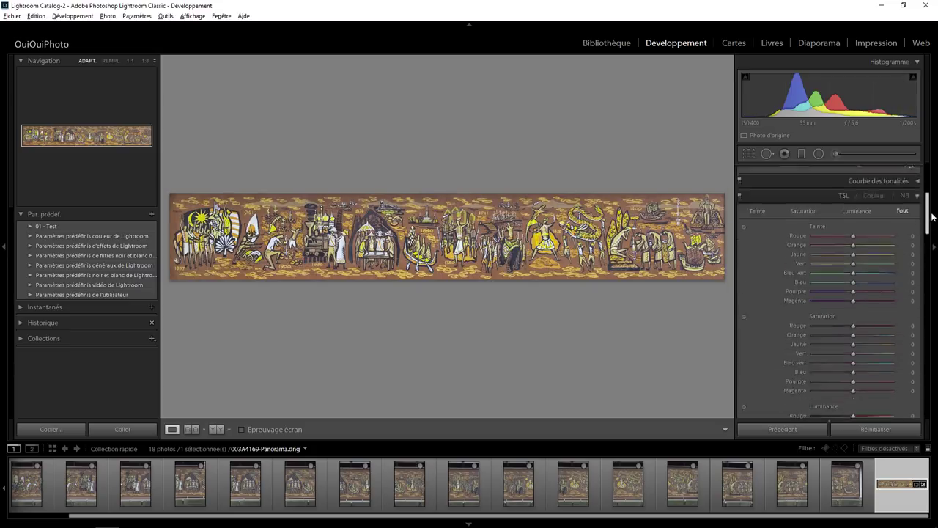
left_click(929, 204)
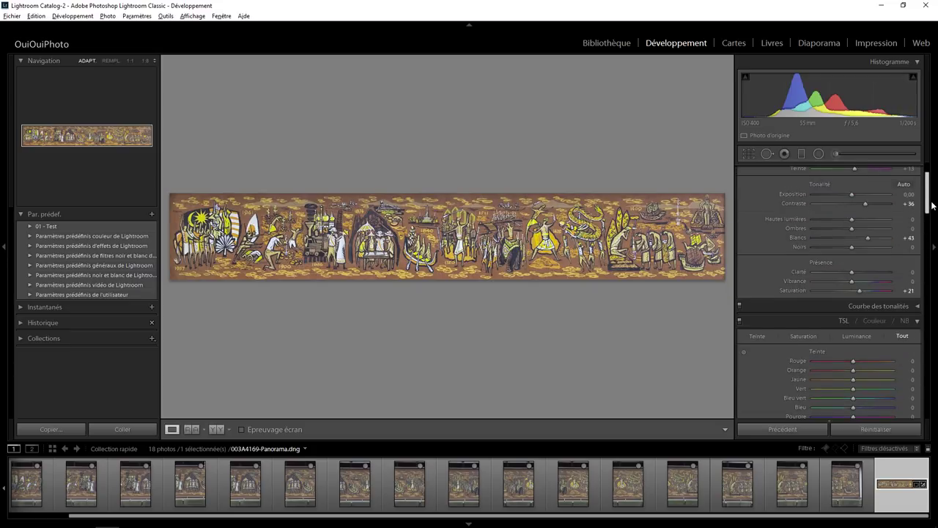
double_click(860, 289)
left_click_drag(852, 281, 863, 281)
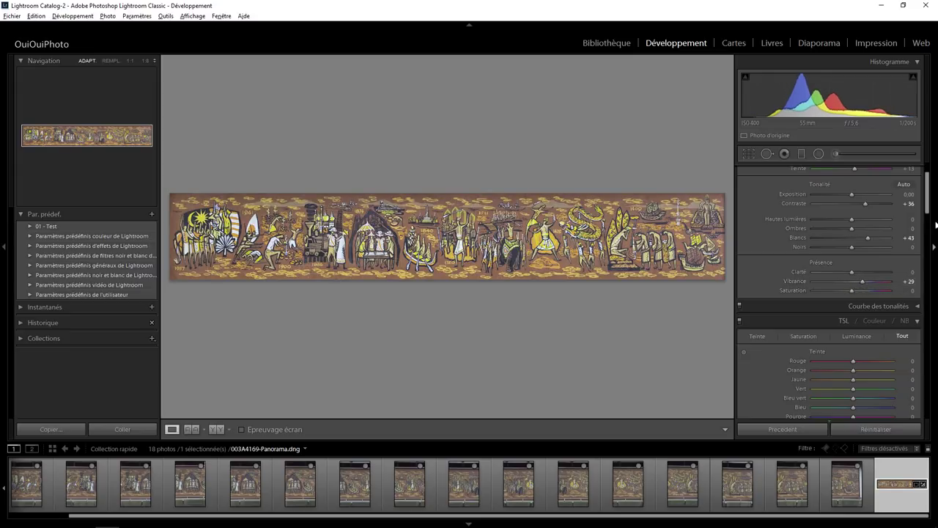
left_click_drag(929, 210, 930, 339)
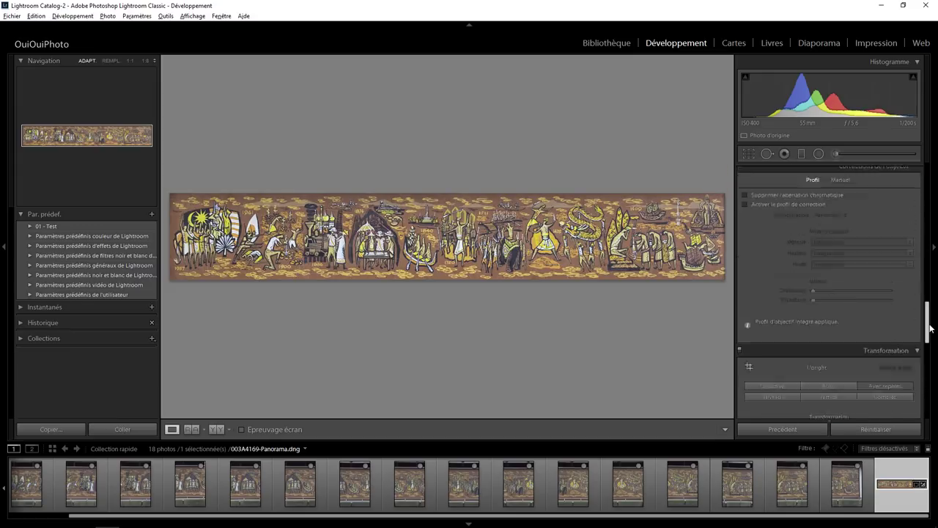
Raise the Yellow luminance in HSL to +9 to brighten the mural's golden tones.
left_click_drag(929, 339, 930, 250)
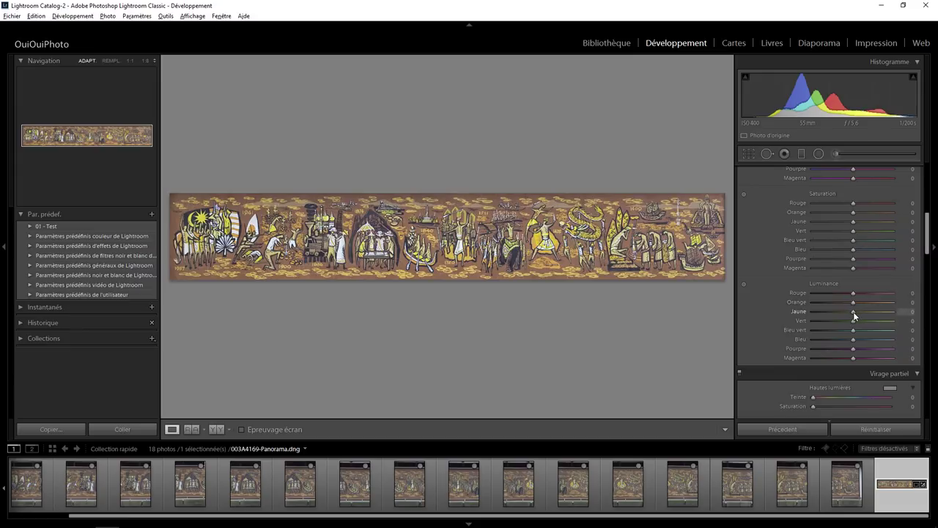
mouse_move(853, 312)
left_mouse_down()
mouse_move(868, 302)
mouse_move(794, 300)
mouse_move(891, 307)
mouse_move(833, 304)
mouse_move(856, 312)
left_mouse_up()
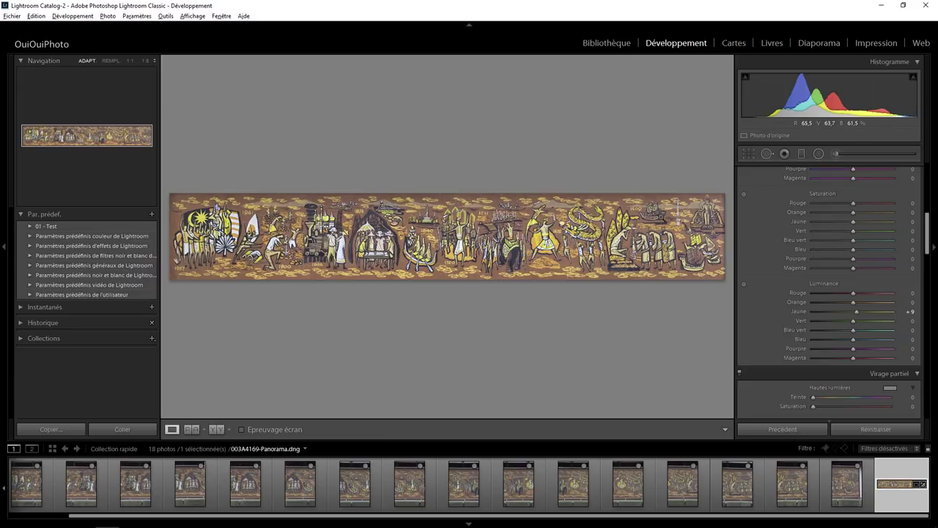
Switch to the Library module to view 003A4169-Panorama.dng and its 25622 x 6180 metadata.
left_click(618, 46)
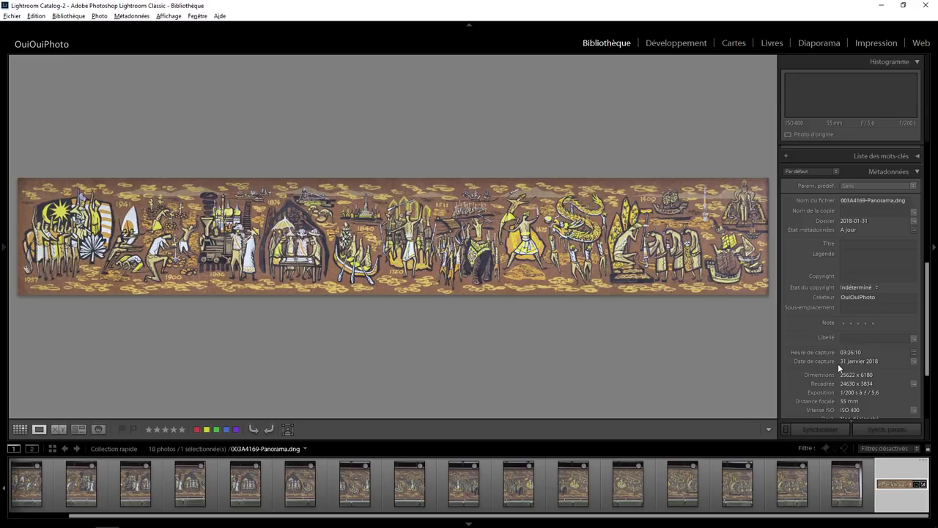